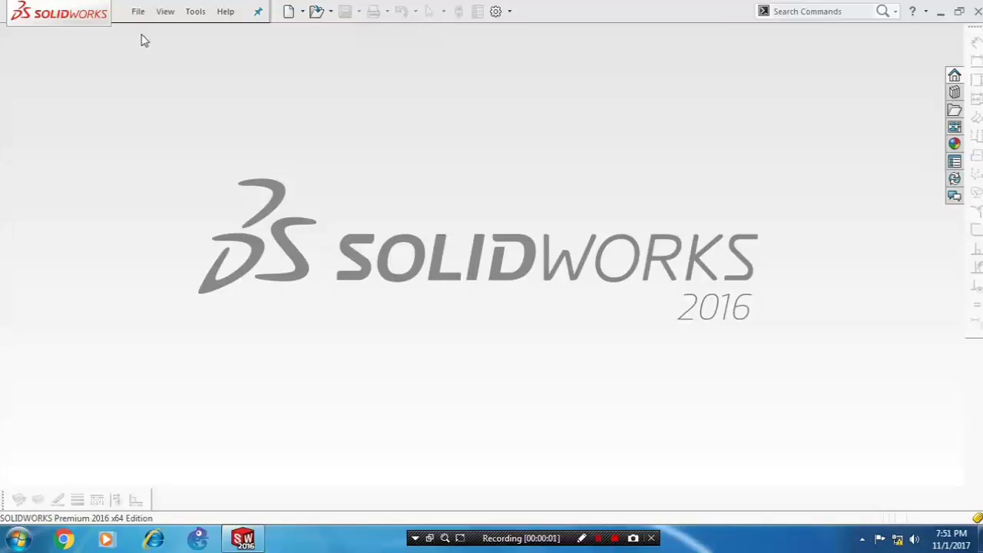
Create a new part document
{"action": "left_click", "coordinate": [143, 18]}
{"action": "left_click", "coordinate": [156, 33]}
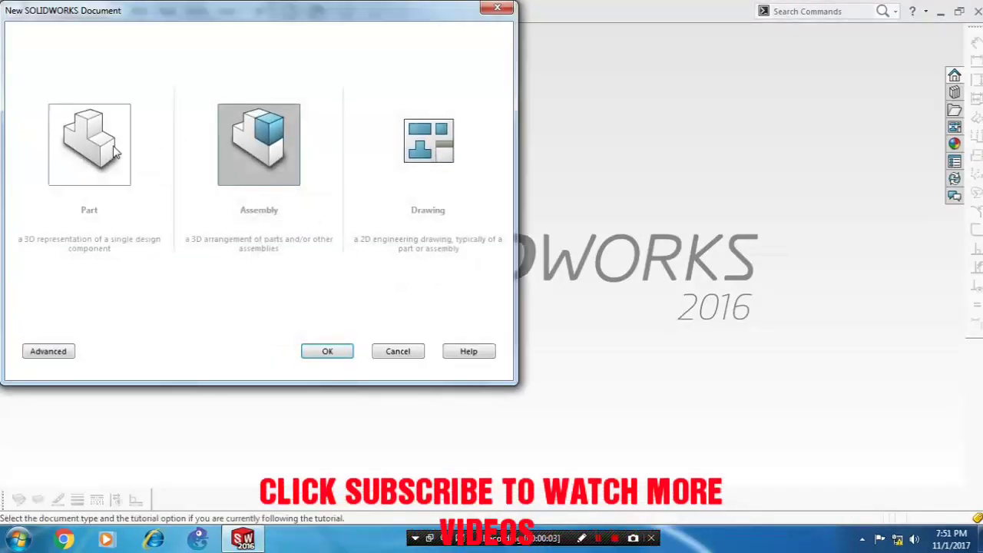
{"action": "left_click", "coordinate": [115, 142]}
{"action": "left_click", "coordinate": [327, 351]}
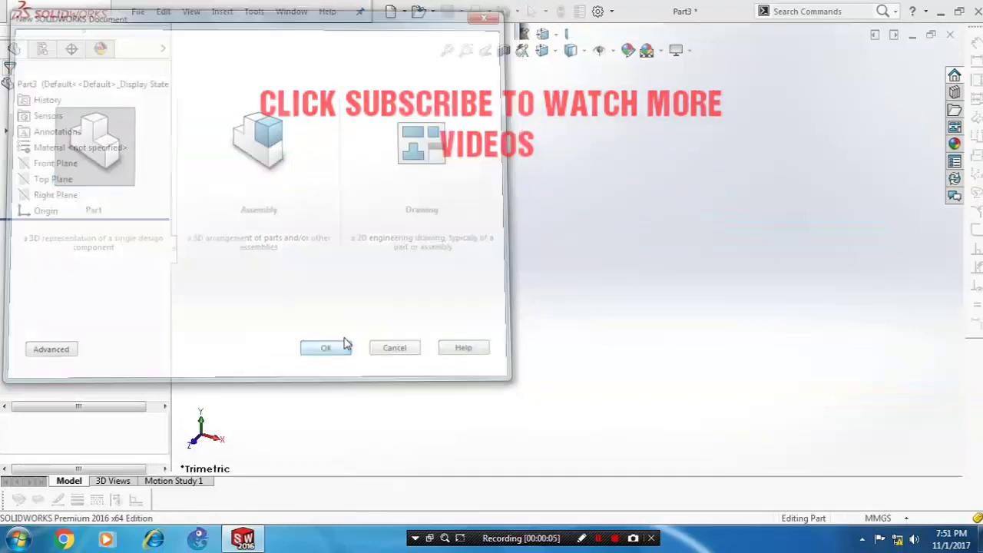
Sketch a circle of about 66 mm radius centred on the origin, on the Front Plane viewed straight on
{"action": "left_click", "coordinate": [59, 241]}
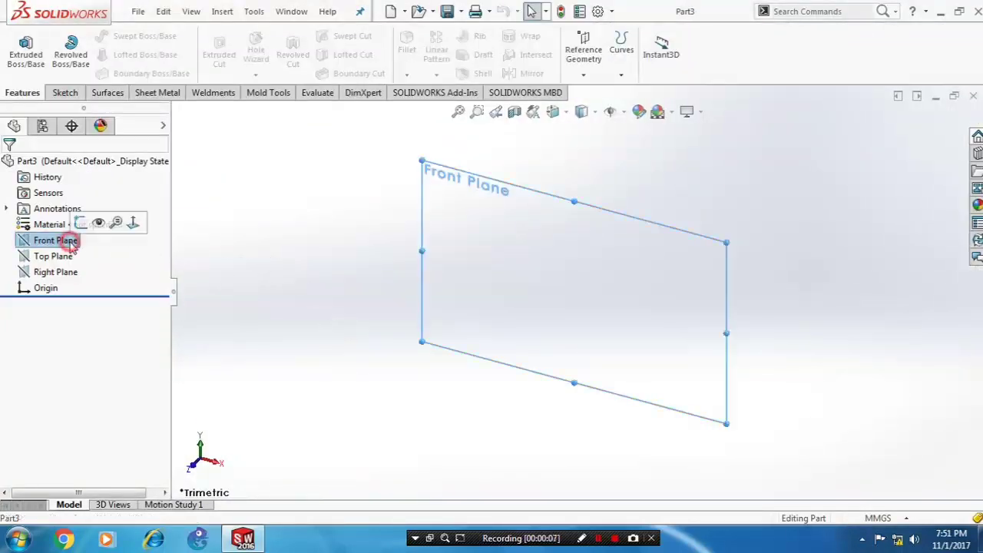
{"action": "right_click", "coordinate": [69, 242]}
{"action": "left_click", "coordinate": [133, 223]}
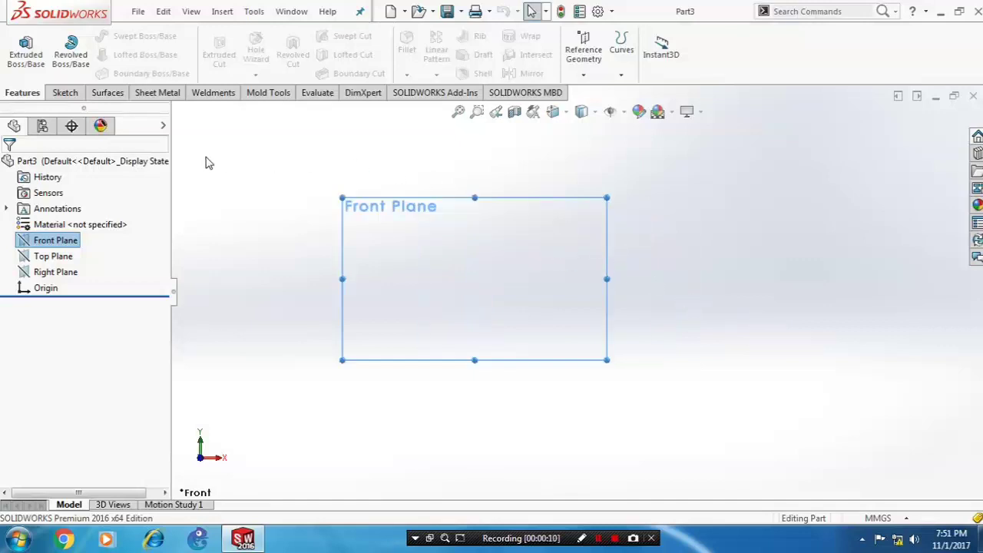
{"action": "left_click", "coordinate": [64, 94]}
{"action": "left_click", "coordinate": [137, 37]}
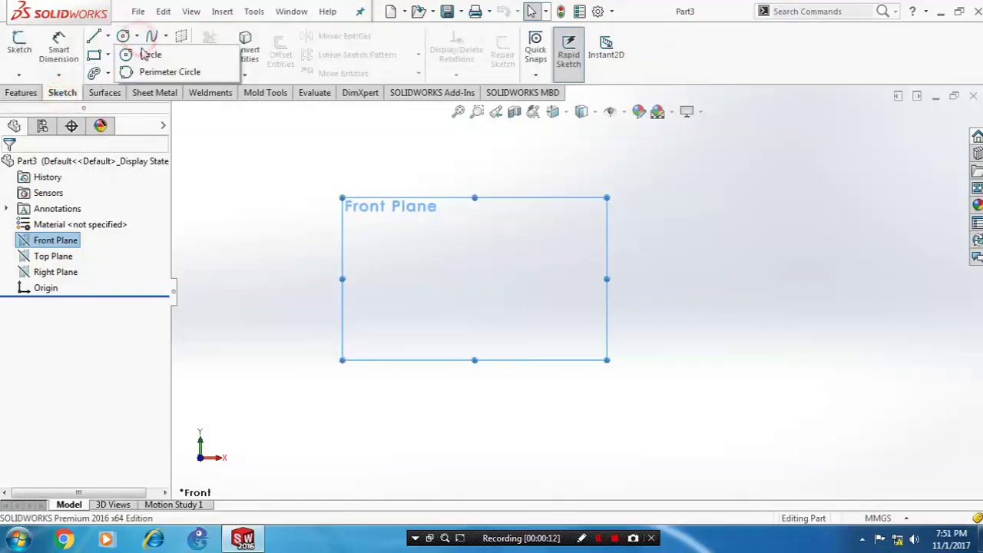
{"action": "left_click", "coordinate": [148, 50]}
{"action": "left_click", "coordinate": [578, 292]}
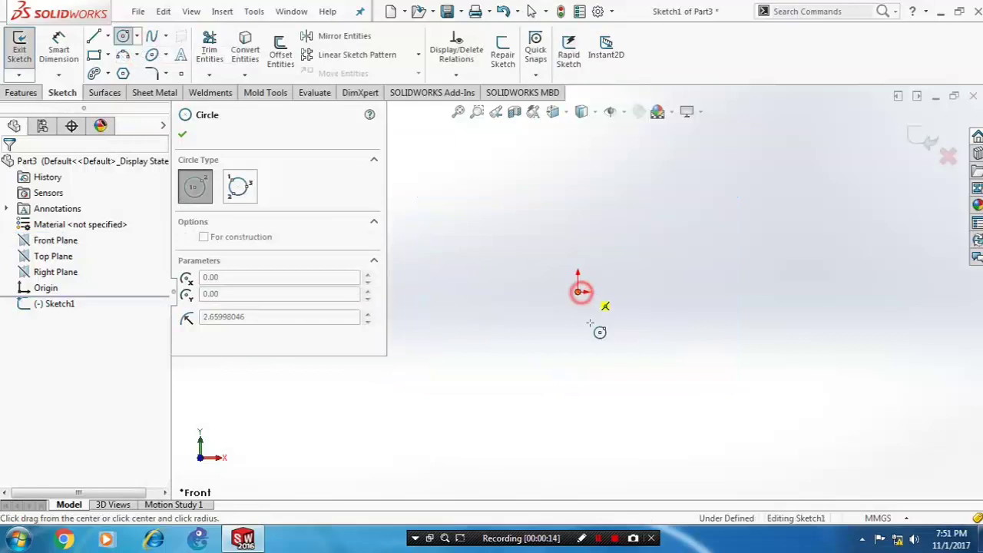
{"action": "left_click", "coordinate": [611, 402]}
{"action": "key", "text": "Escape"}
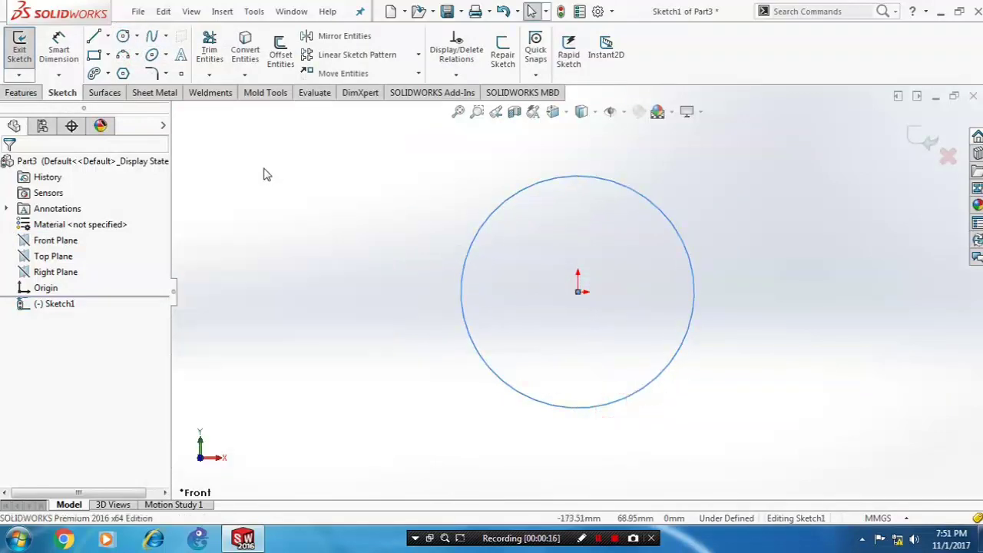
Draw two connected lines inside the circle, from its top quadrant point to its left and then bottom quadrant point
{"action": "left_click", "coordinate": [108, 36]}
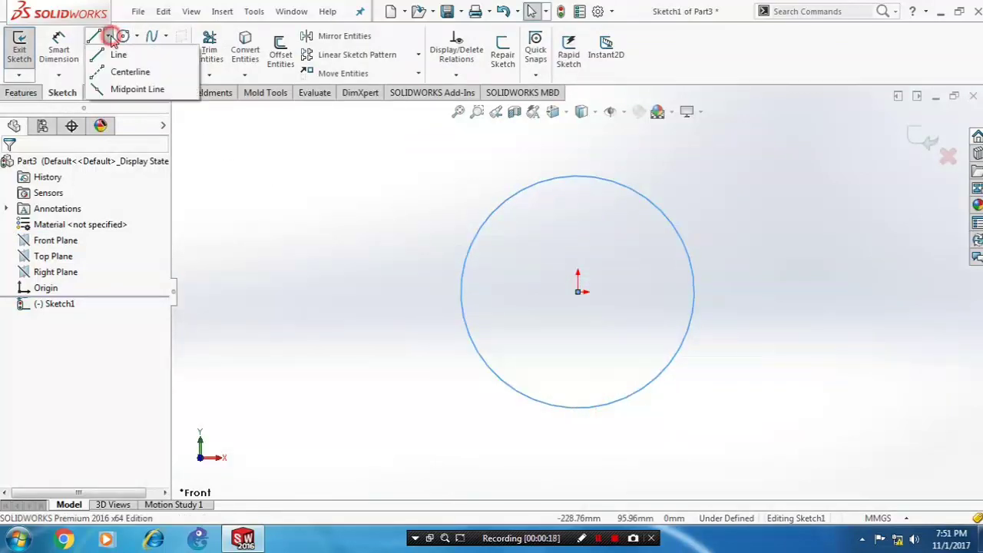
{"action": "left_click", "coordinate": [114, 50]}
{"action": "left_click", "coordinate": [577, 177]}
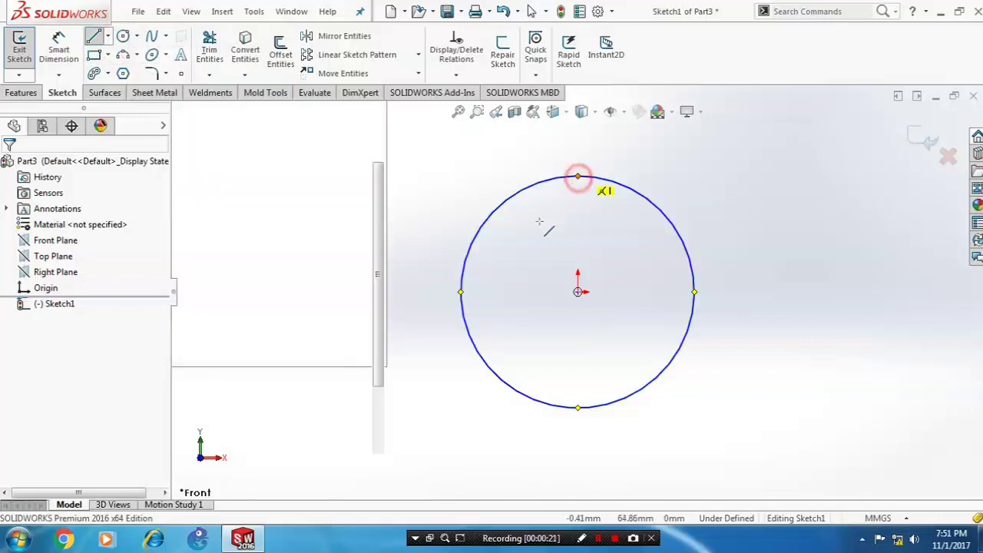
{"action": "left_click", "coordinate": [461, 292]}
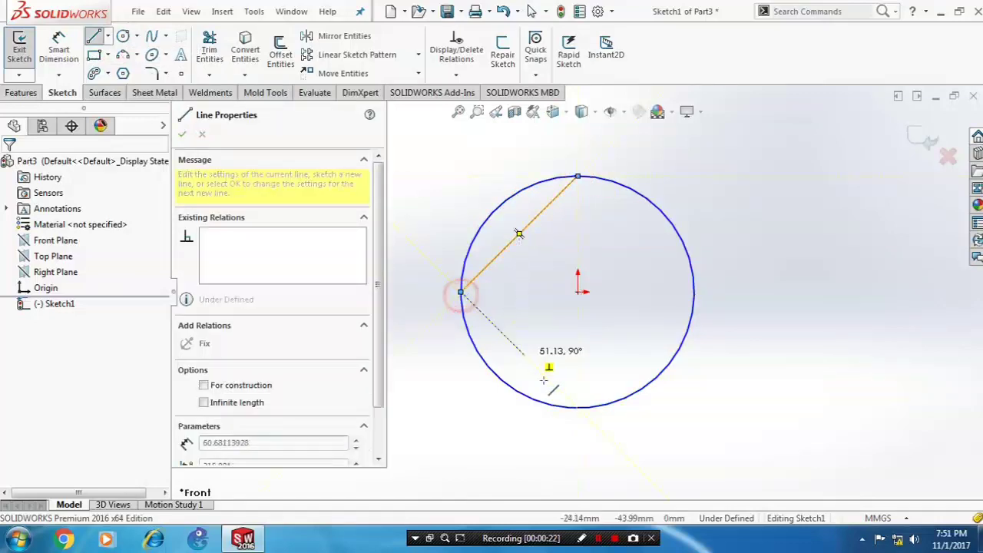
{"action": "left_click", "coordinate": [577, 407]}
{"action": "key", "text": "Escape"}
Trim away the circle's two left arcs outside the lines, leaving a closed teardrop-like profile
{"action": "scroll", "coordinate": [669, 291], "scroll_direction": "down", "scroll_amount": 2}
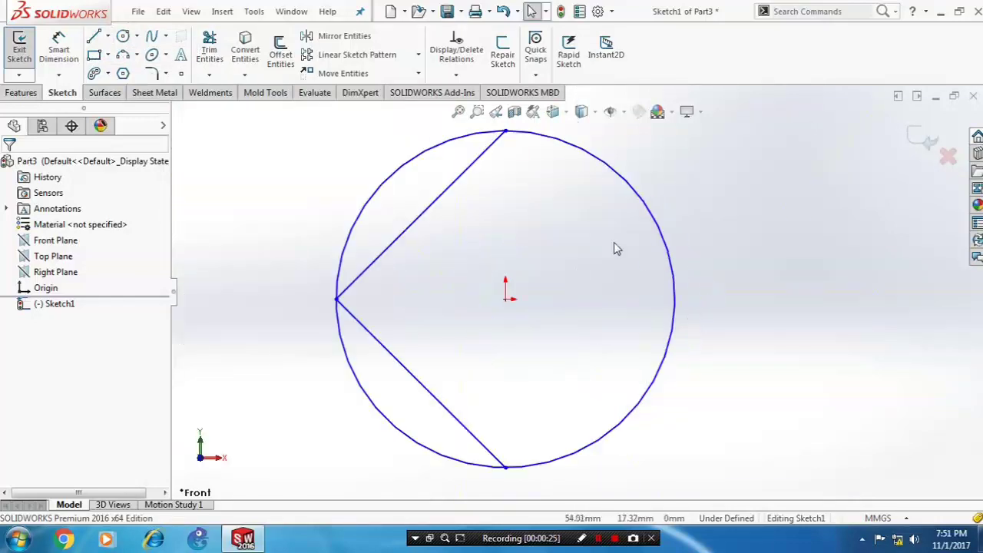
{"action": "left_click", "coordinate": [222, 80]}
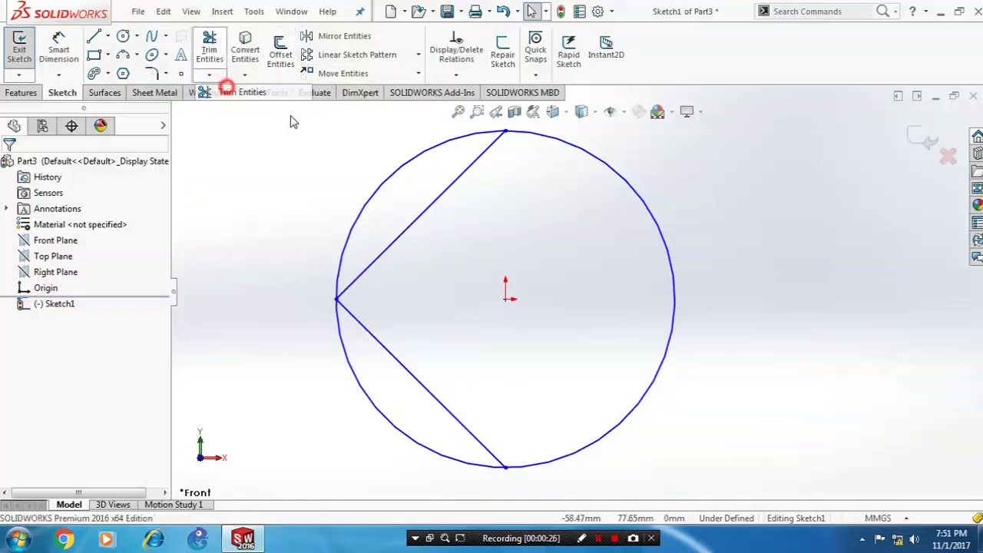
{"action": "left_click", "coordinate": [235, 92]}
{"action": "scroll", "coordinate": [578, 292], "scroll_direction": "up", "scroll_amount": 3}
{"action": "left_click_drag", "start_coordinate": [462, 383], "coordinate": [423, 269]}
{"action": "left_click", "coordinate": [184, 135]}
Start a sketch fillet on the profile's upper corner between the line and the arc, with a 20 mm radius
{"action": "scroll", "coordinate": [373, 186], "scroll_direction": "down", "scroll_amount": 1}
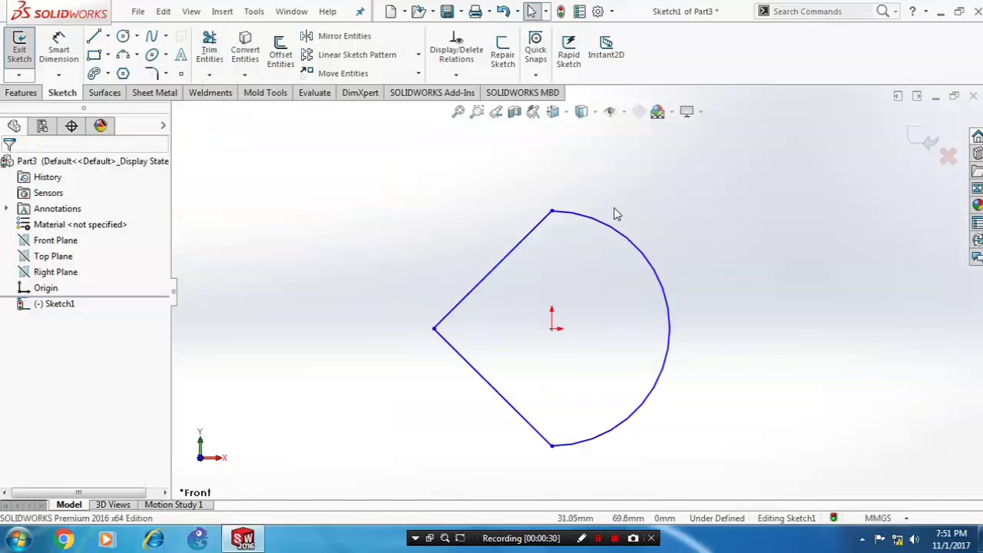
{"action": "left_click", "coordinate": [166, 73]}
{"action": "left_click", "coordinate": [188, 92]}
{"action": "scroll", "coordinate": [512, 222], "scroll_direction": "down", "scroll_amount": 2}
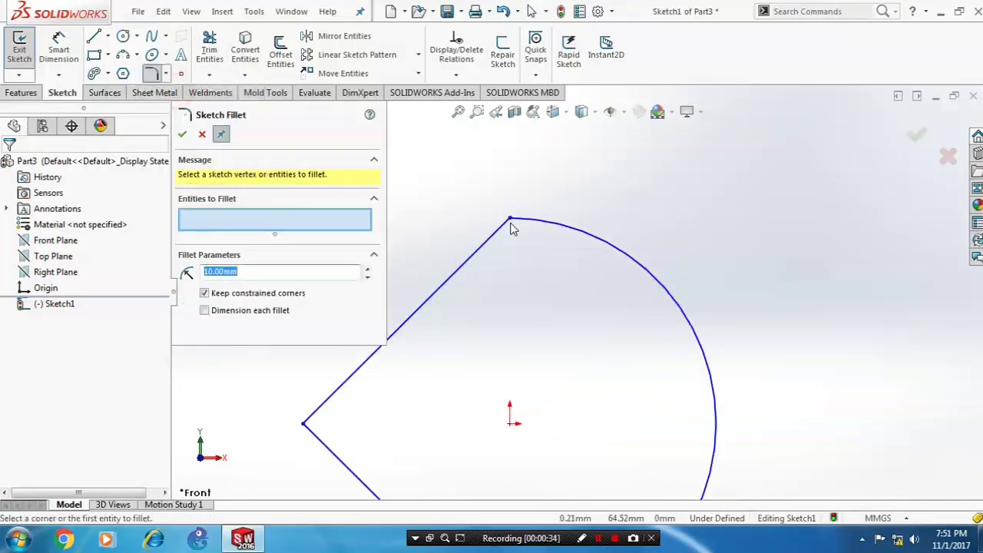
{"action": "left_click", "coordinate": [498, 229]}
{"action": "left_click", "coordinate": [549, 228]}
{"action": "scroll", "coordinate": [577, 292], "scroll_direction": "up", "scroll_amount": 4}
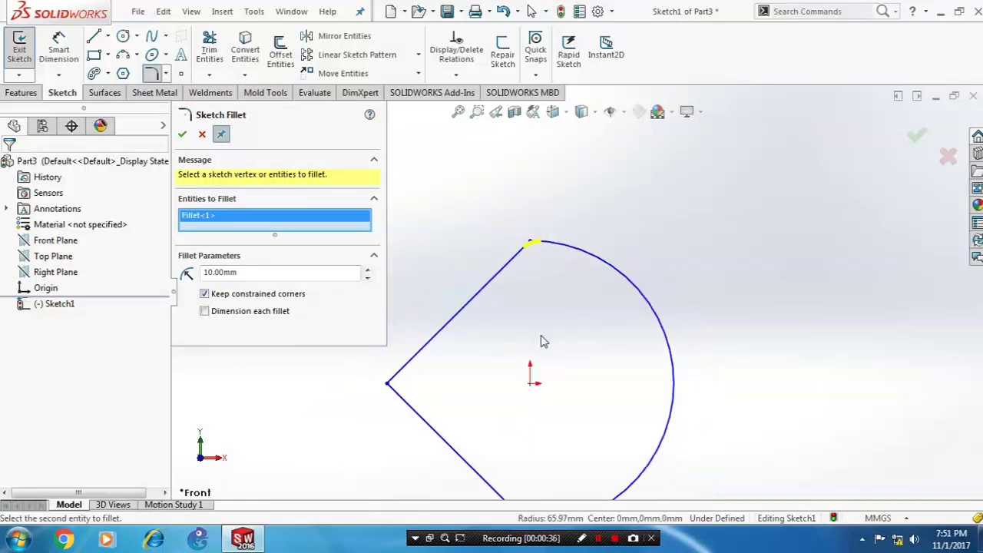
{"action": "left_click", "coordinate": [367, 272]}
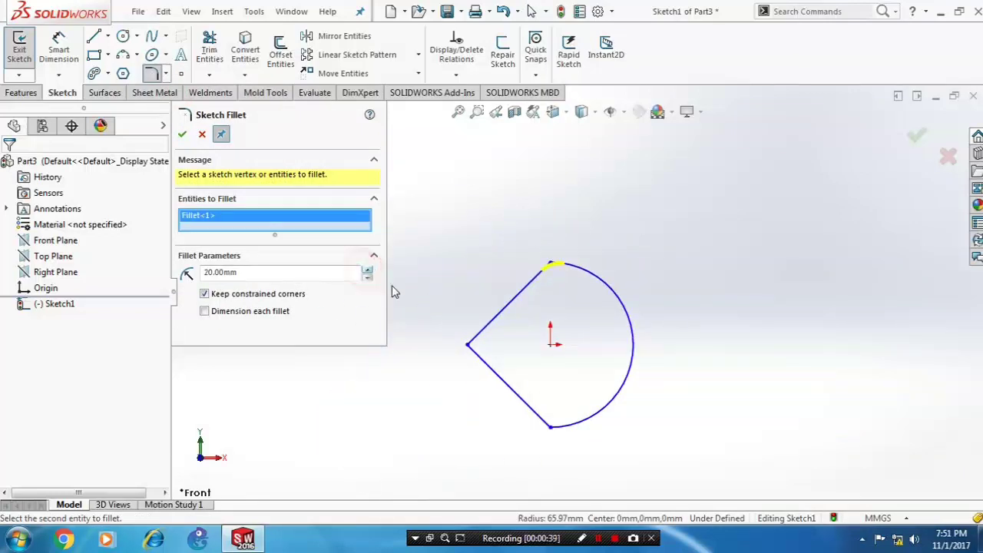
Add the lower and left corners to the 20 mm sketch fillet, apply it and exit the sketch
{"action": "left_click", "coordinate": [581, 424]}
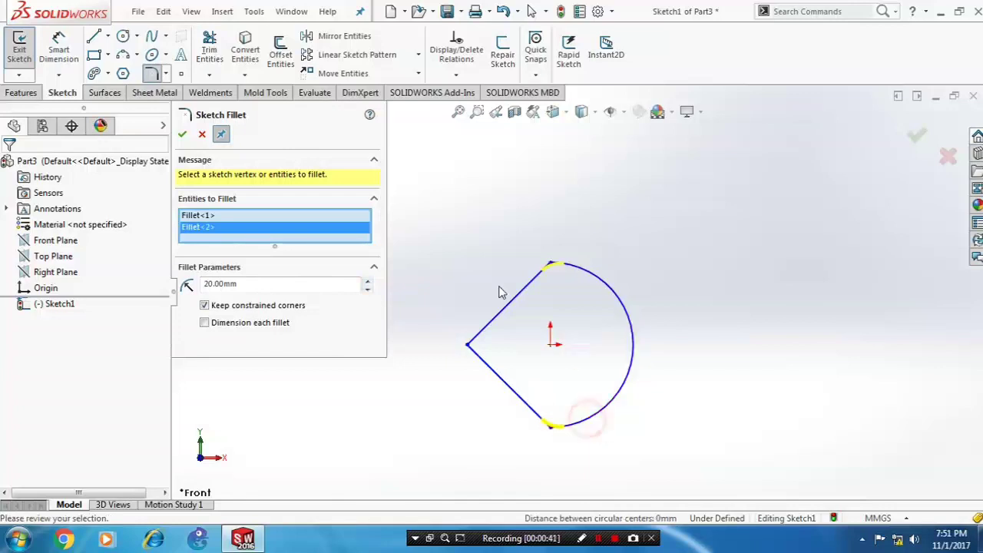
{"action": "left_click", "coordinate": [484, 331]}
{"action": "left_click", "coordinate": [487, 362]}
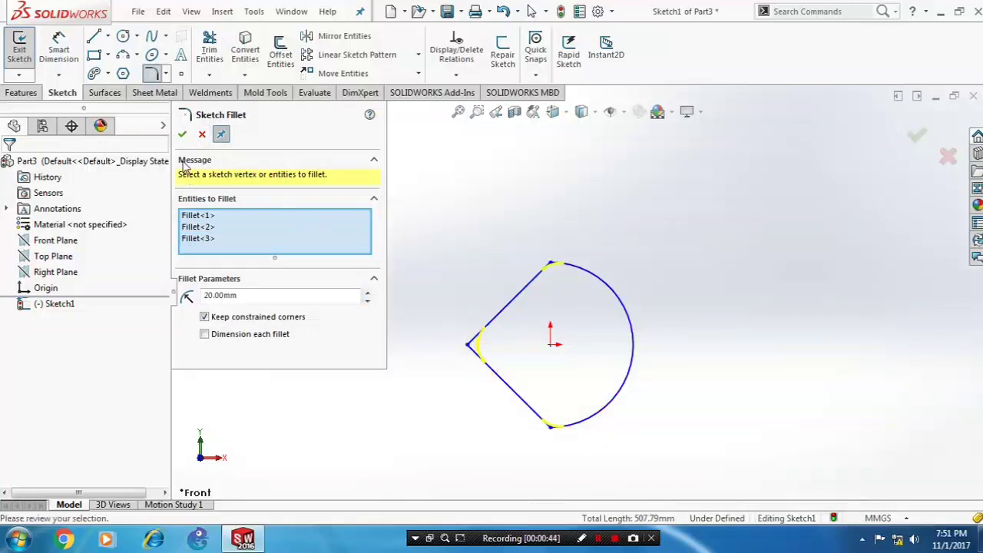
{"action": "left_click", "coordinate": [182, 136]}
{"action": "mouse_move", "coordinate": [512, 278]}
{"action": "middle_mouse_down"}
{"action": "mouse_move", "coordinate": [530, 369]}
{"action": "mouse_move", "coordinate": [495, 330]}
{"action": "middle_mouse_up"}
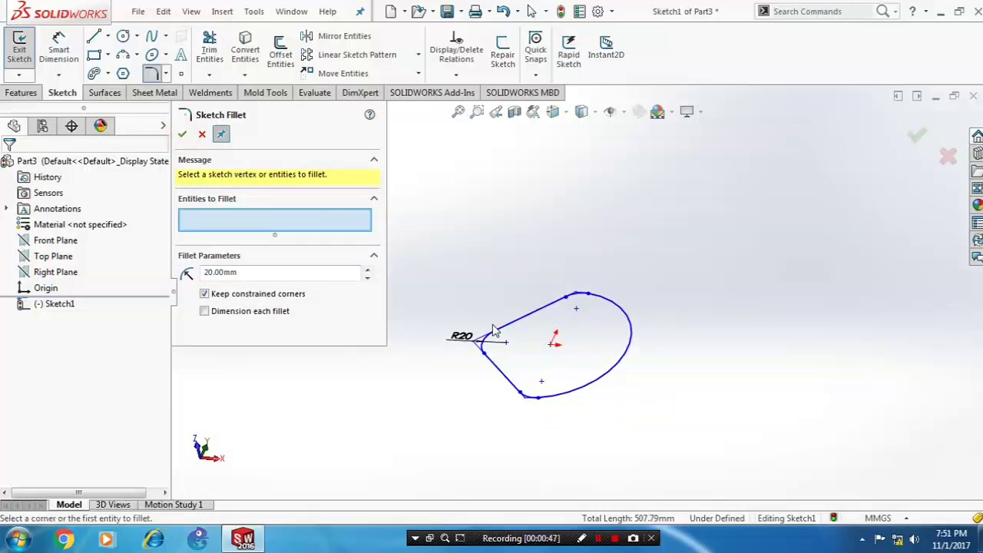
{"action": "left_click", "coordinate": [183, 135]}
{"action": "left_click", "coordinate": [19, 49]}
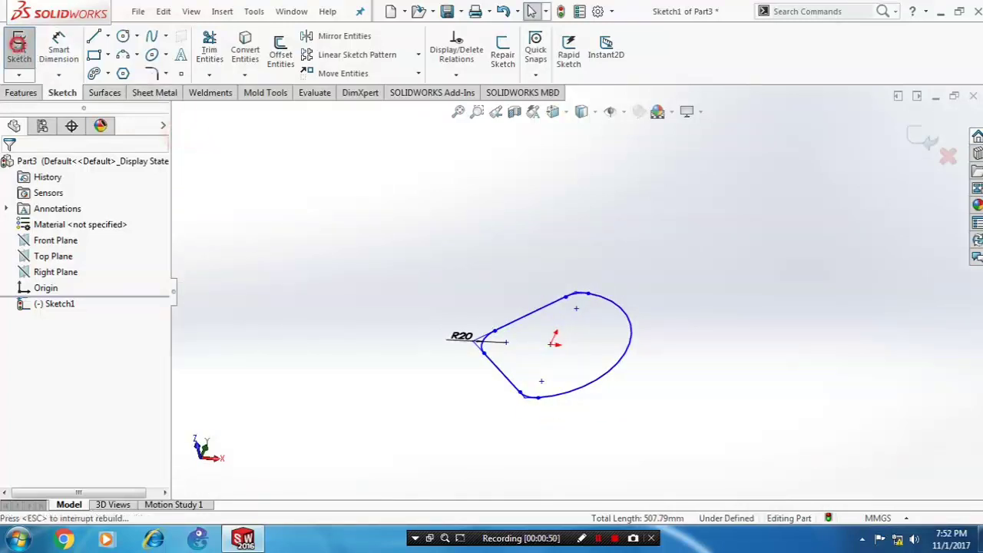
Set up a 10 mm blind surface extrude of the filleted profile with a 5 degree outward draft
{"action": "left_click", "coordinate": [107, 93]}
{"action": "left_click", "coordinate": [28, 65]}
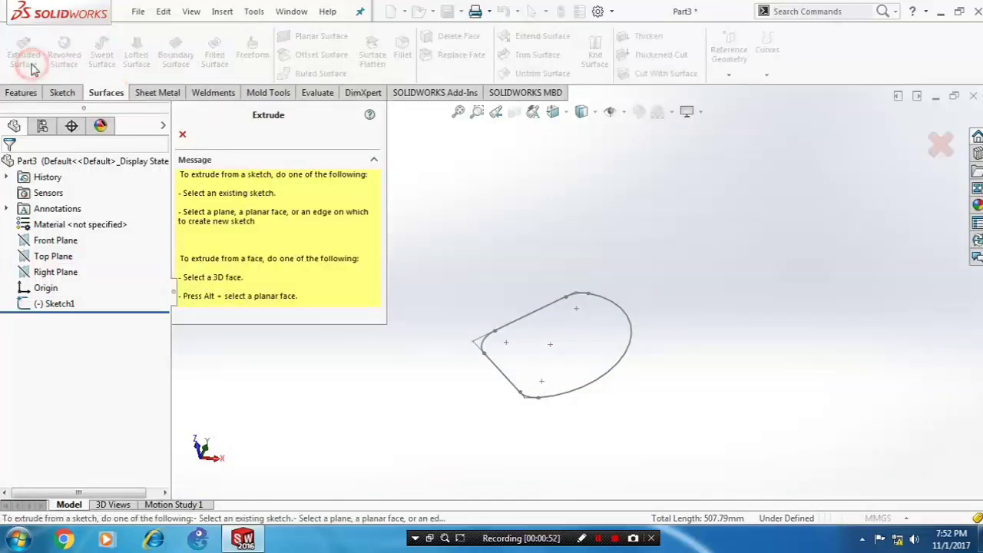
{"action": "left_click", "coordinate": [548, 310]}
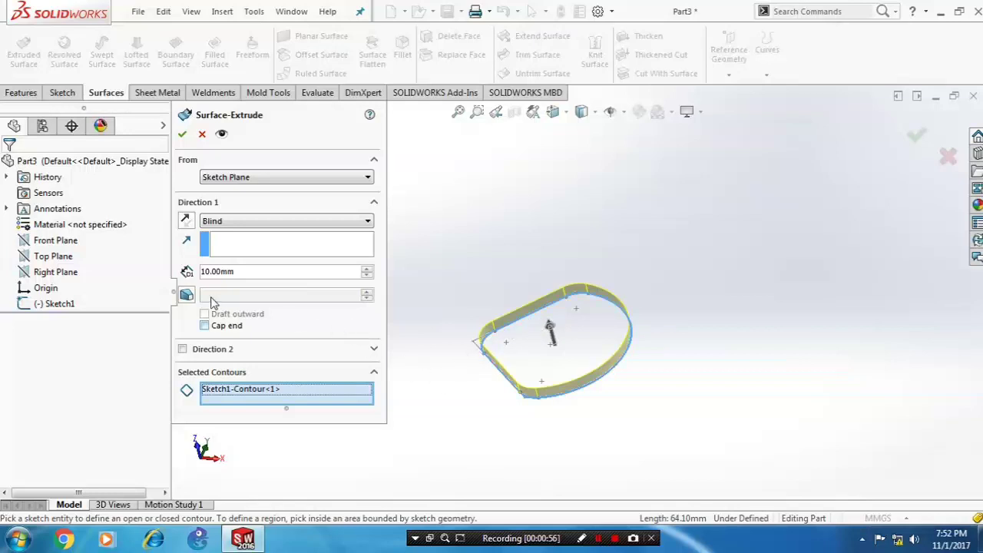
{"action": "left_click", "coordinate": [186, 297]}
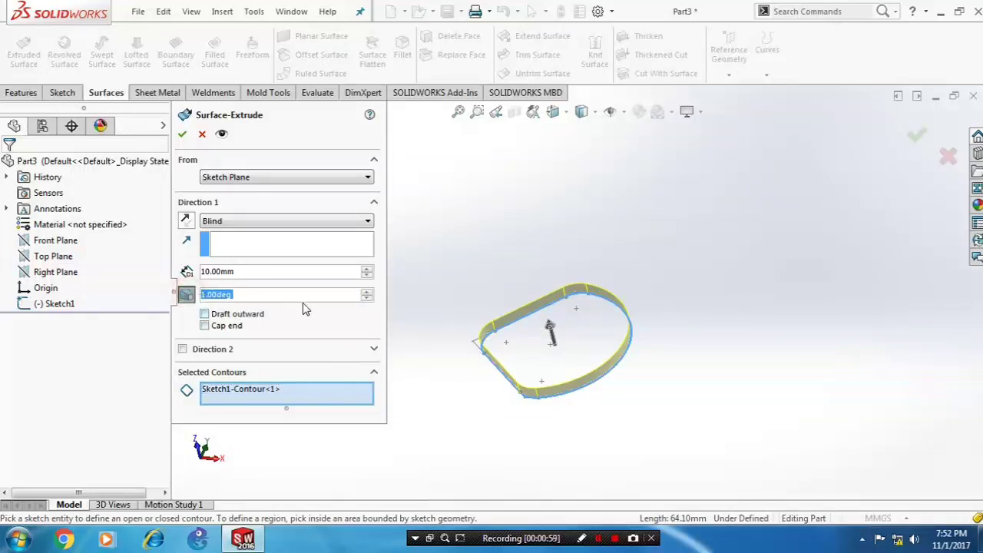
{"action": "type", "text": "5"}
{"action": "key", "text": "Return"}
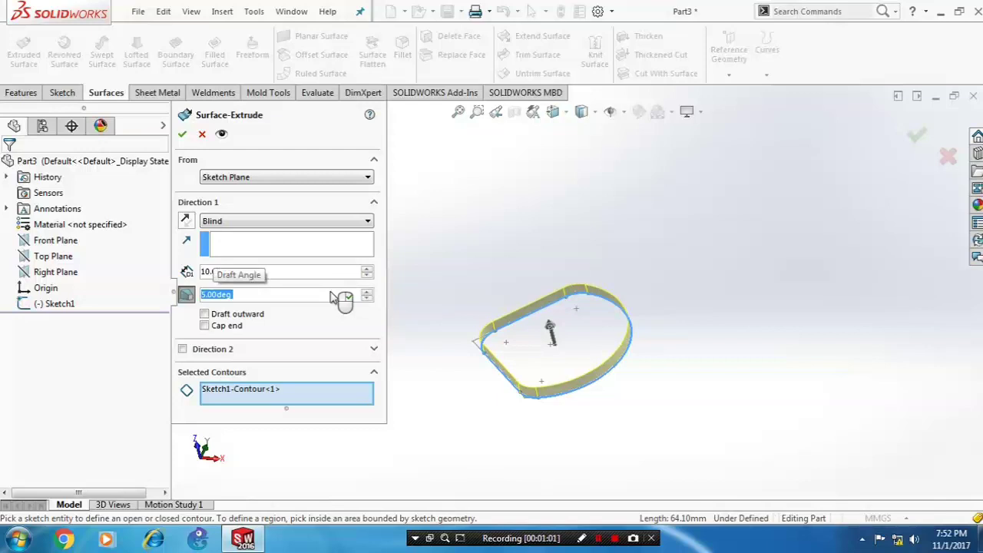
{"action": "left_click", "coordinate": [203, 314]}
{"action": "middle_click_drag", "start_coordinate": [520, 396], "coordinate": [549, 346]}
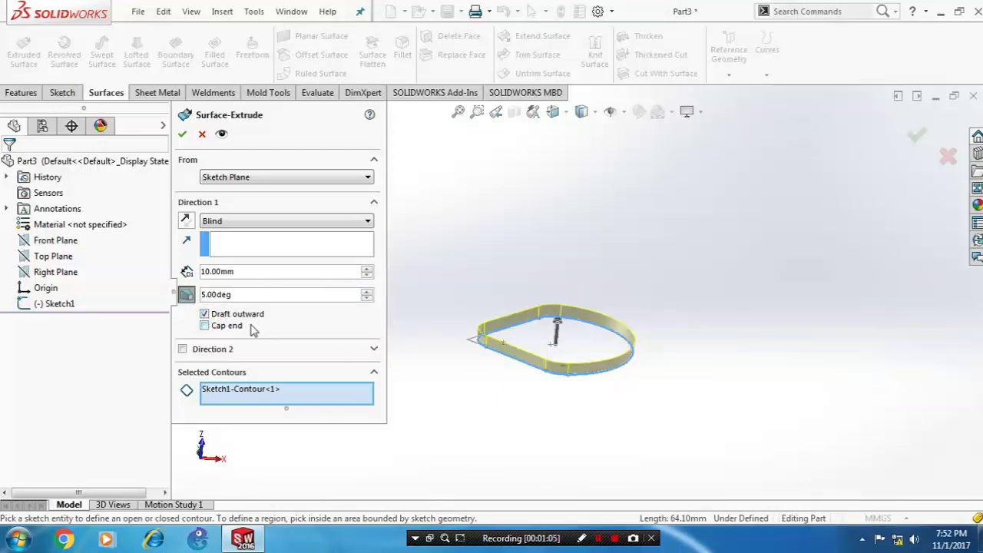
Set the surface extrude's outward draft angle to 45 degrees and accept the feature
{"action": "left_click", "coordinate": [368, 292]}
{"action": "left_click", "coordinate": [367, 292]}
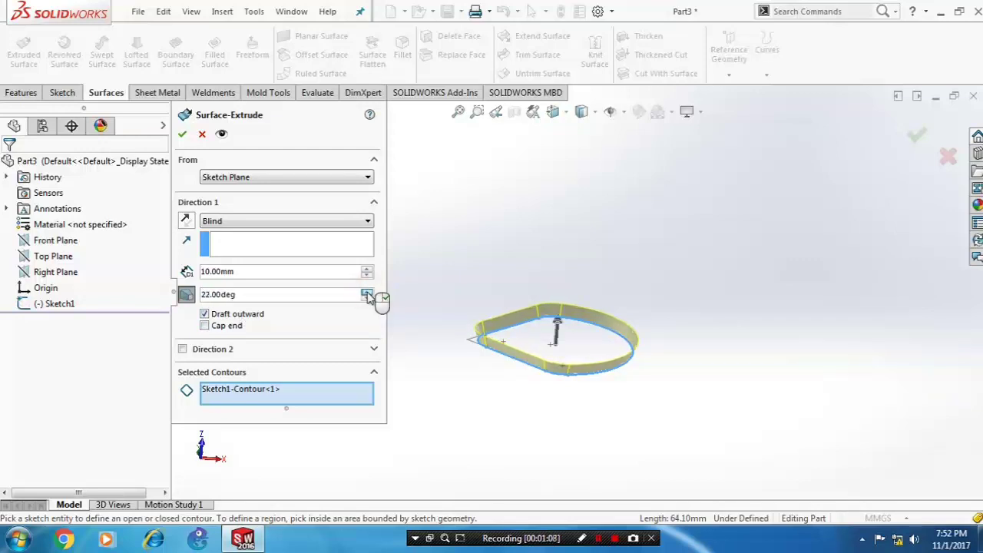
{"action": "left_click", "coordinate": [368, 293]}
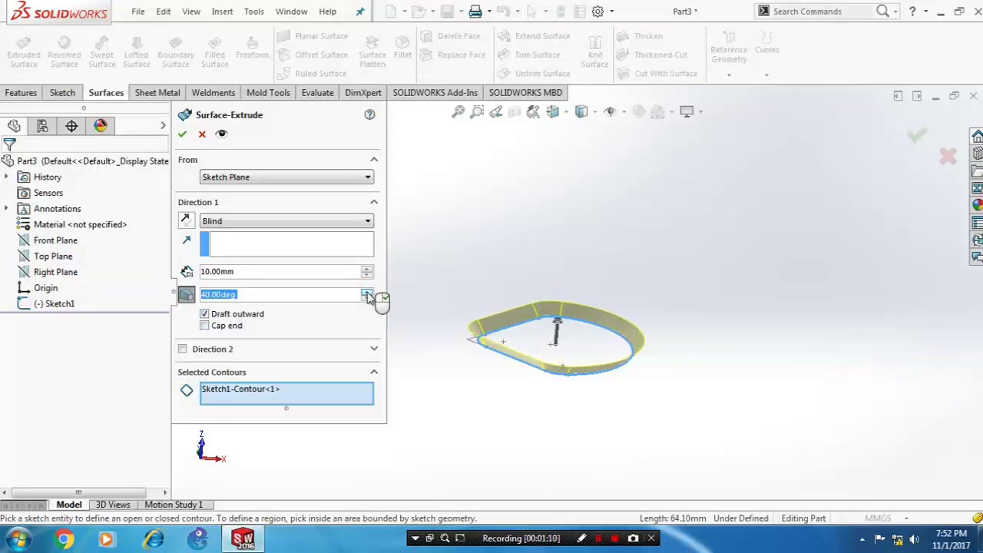
{"action": "left_click", "coordinate": [368, 294]}
{"action": "mouse_move", "coordinate": [552, 420]}
{"action": "middle_mouse_down"}
{"action": "mouse_move", "coordinate": [558, 392]}
{"action": "mouse_move", "coordinate": [549, 402]}
{"action": "middle_mouse_up"}
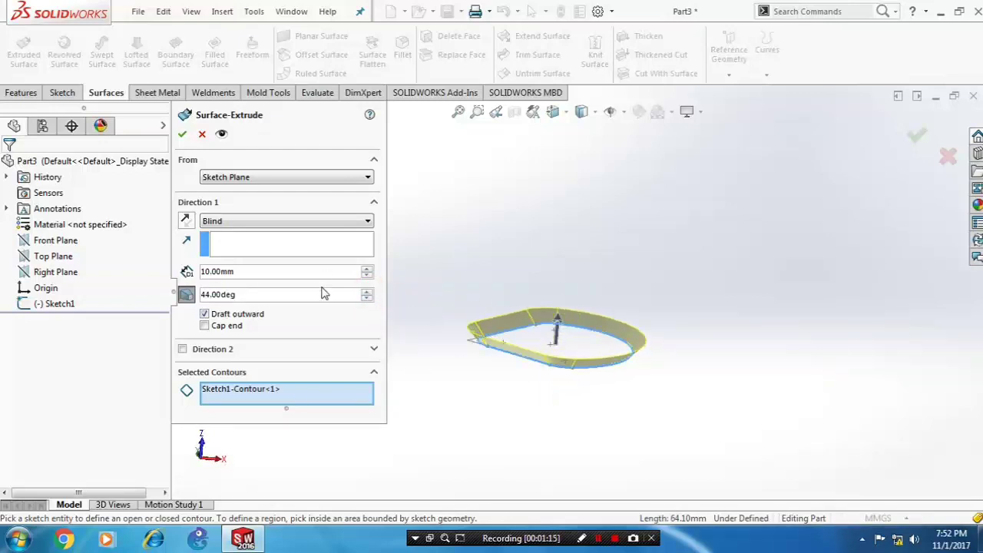
{"action": "left_click", "coordinate": [285, 299]}
{"action": "type", "text": "45"}
{"action": "key", "text": "Return"}
{"action": "middle_click_drag", "start_coordinate": [406, 432], "coordinate": [480, 343]}
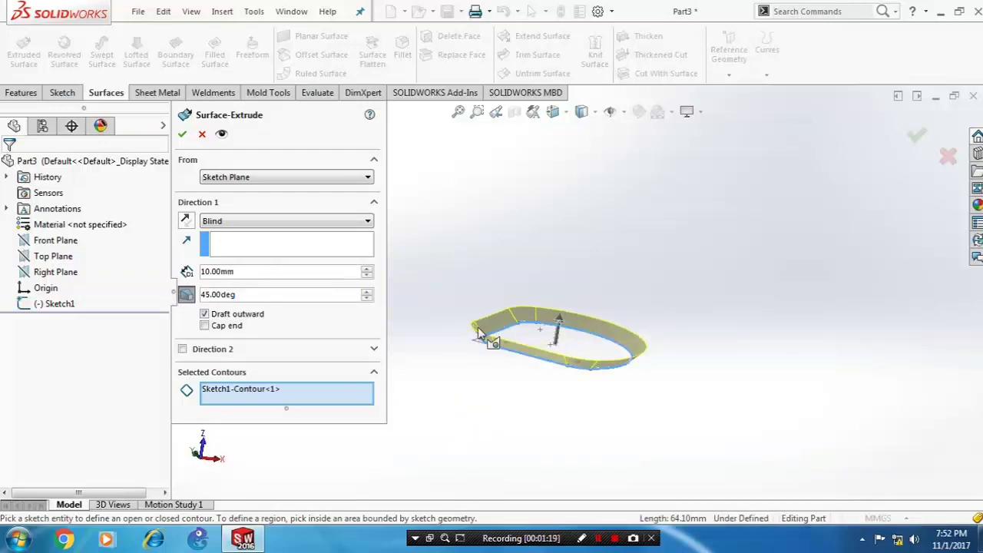
{"action": "left_click", "coordinate": [183, 134]}
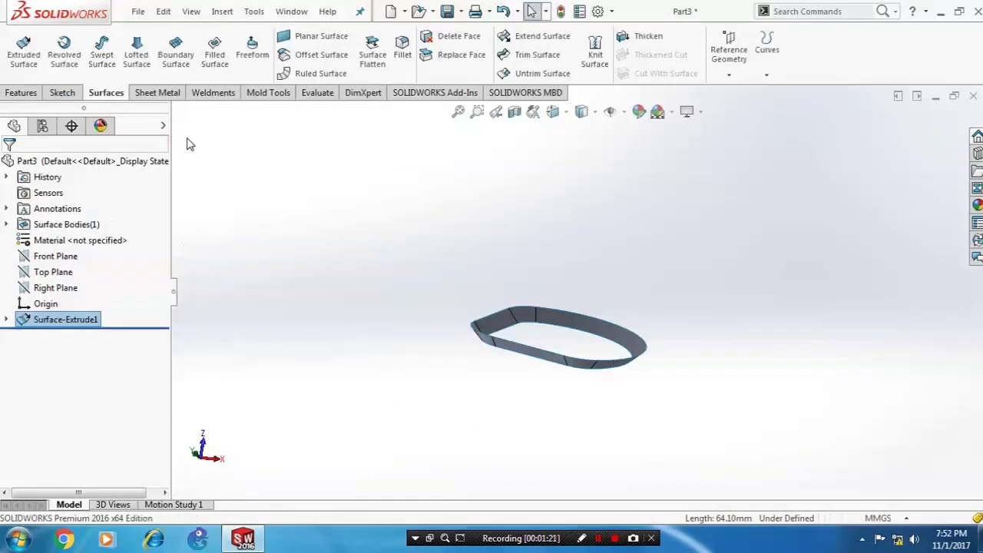
Stretch the Top Plane's border well beyond the extruded surface's wider rim and orient the view normal to that plane
{"action": "middle_click_drag", "start_coordinate": [643, 302], "coordinate": [773, 320]}
{"action": "scroll", "coordinate": [711, 336], "scroll_direction": "down", "scroll_amount": 2}
{"action": "middle_click_drag", "start_coordinate": [712, 336], "coordinate": [558, 335]}
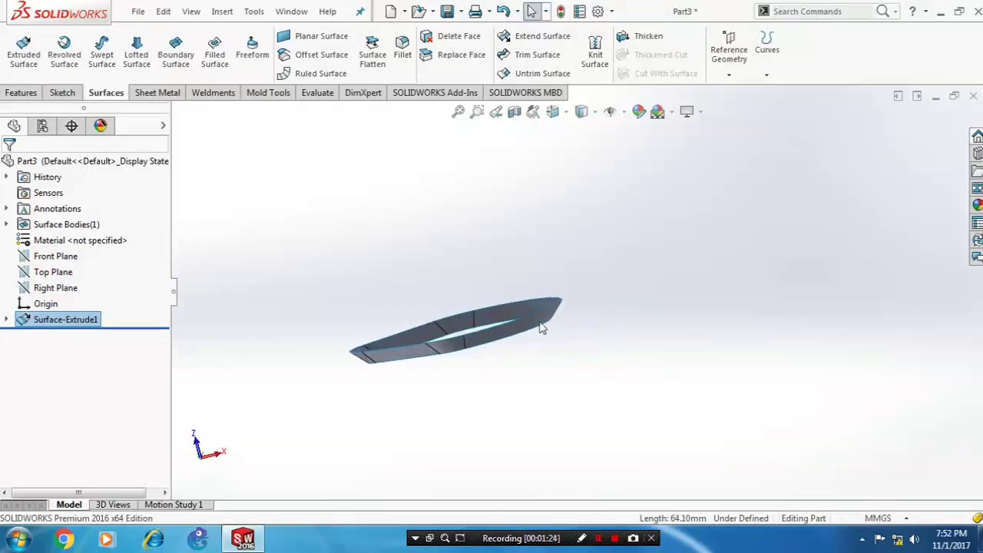
{"action": "left_click", "coordinate": [68, 272]}
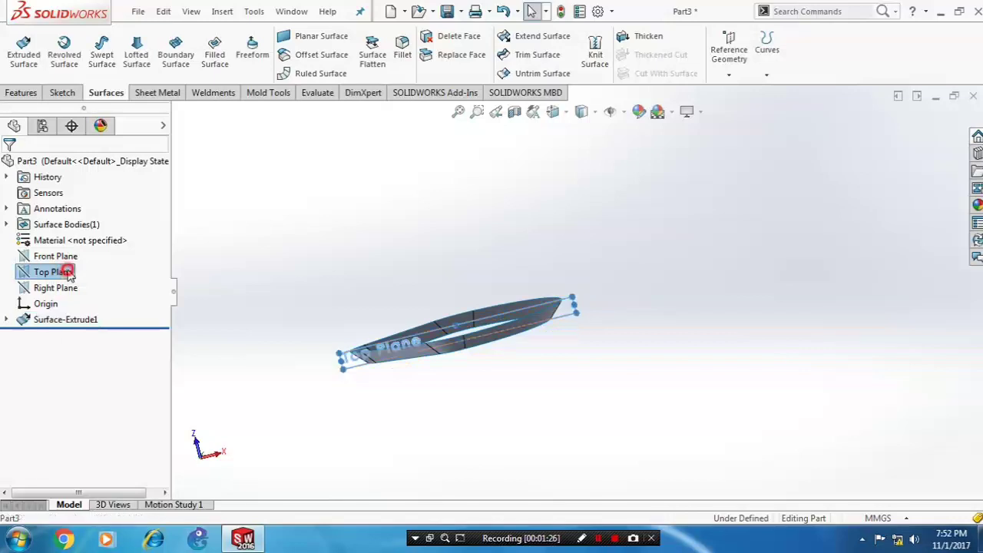
{"action": "left_click_drag", "start_coordinate": [570, 298], "coordinate": [560, 138]}
{"action": "middle_click_drag", "start_coordinate": [600, 301], "coordinate": [618, 368]}
{"action": "right_click", "coordinate": [61, 274]}
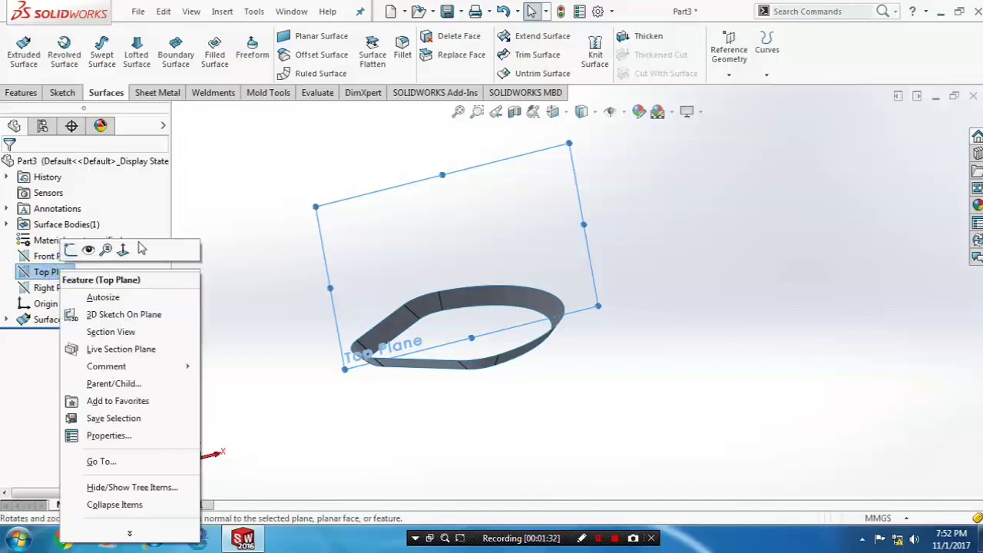
{"action": "left_click", "coordinate": [126, 252]}
{"action": "scroll", "coordinate": [498, 338], "scroll_direction": "up", "scroll_amount": 6}
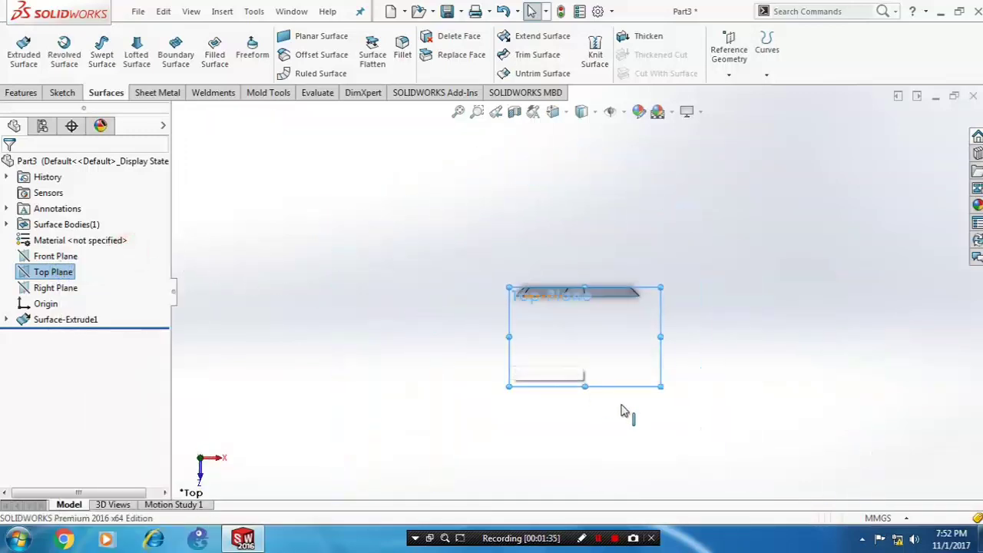
{"action": "scroll", "coordinate": [644, 415], "scroll_direction": "down", "scroll_amount": 3}
{"action": "scroll", "coordinate": [669, 283], "scroll_direction": "down", "scroll_amount": 1}
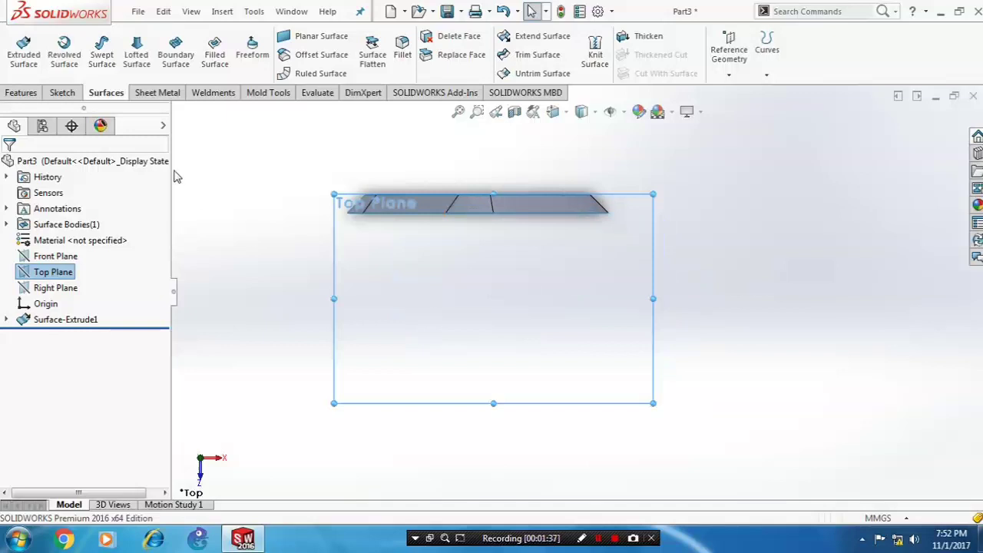
Sketch a vertical centerline on the Top Plane, starting just above the origin and running down past the extruded surface
{"action": "left_click", "coordinate": [63, 93]}
{"action": "left_click", "coordinate": [109, 37]}
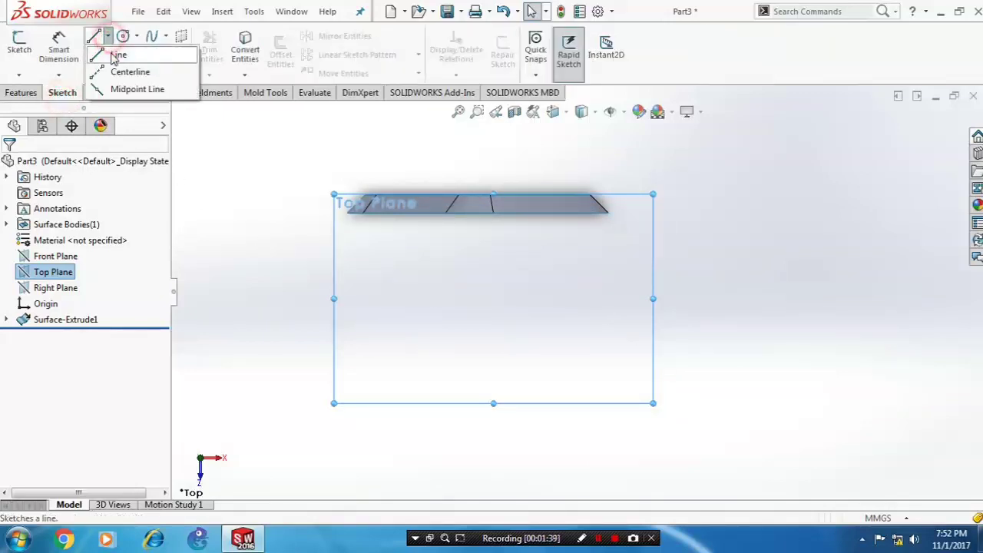
{"action": "left_click", "coordinate": [121, 72]}
{"action": "left_click", "coordinate": [470, 195]}
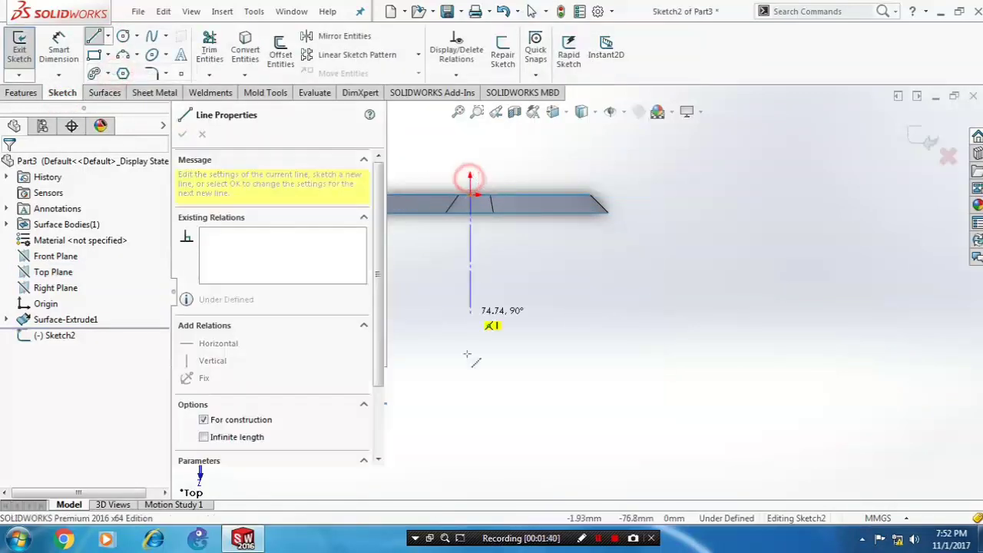
{"action": "left_click", "coordinate": [471, 435]}
{"action": "key", "text": "Escape"}
{"action": "scroll", "coordinate": [543, 375], "scroll_direction": "up", "scroll_amount": 2}
{"action": "scroll", "coordinate": [543, 375], "scroll_direction": "down", "scroll_amount": 1}
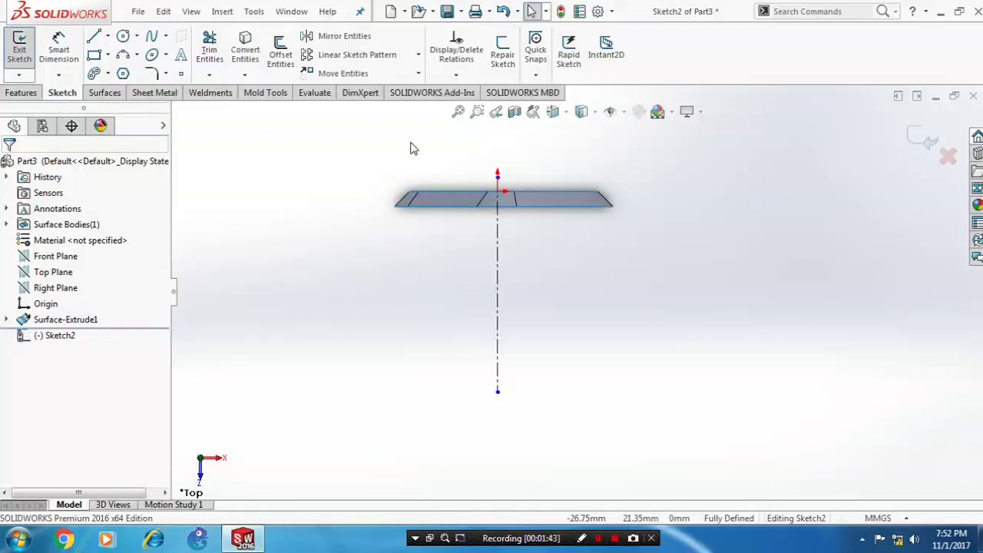
{"action": "left_click", "coordinate": [123, 39]}
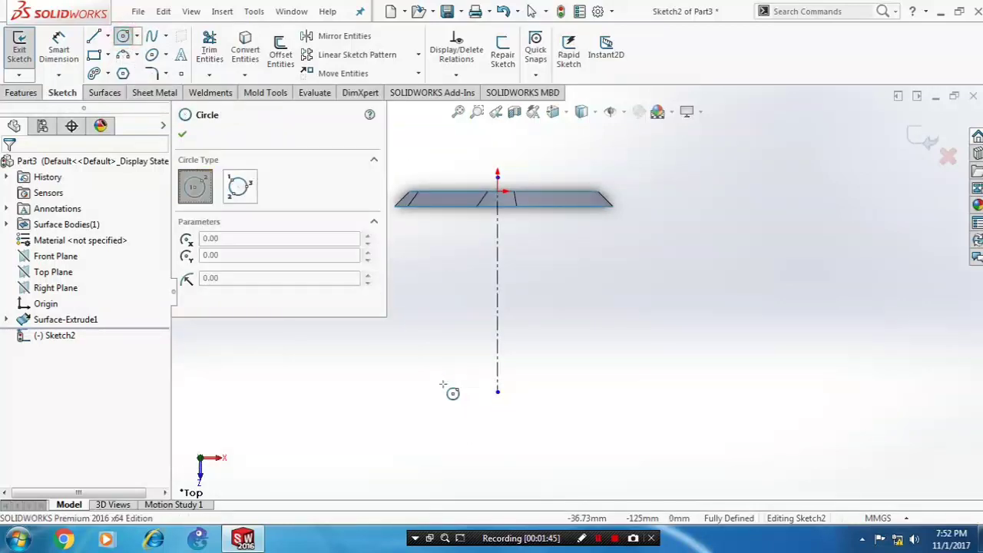
{"action": "left_click", "coordinate": [498, 367]}
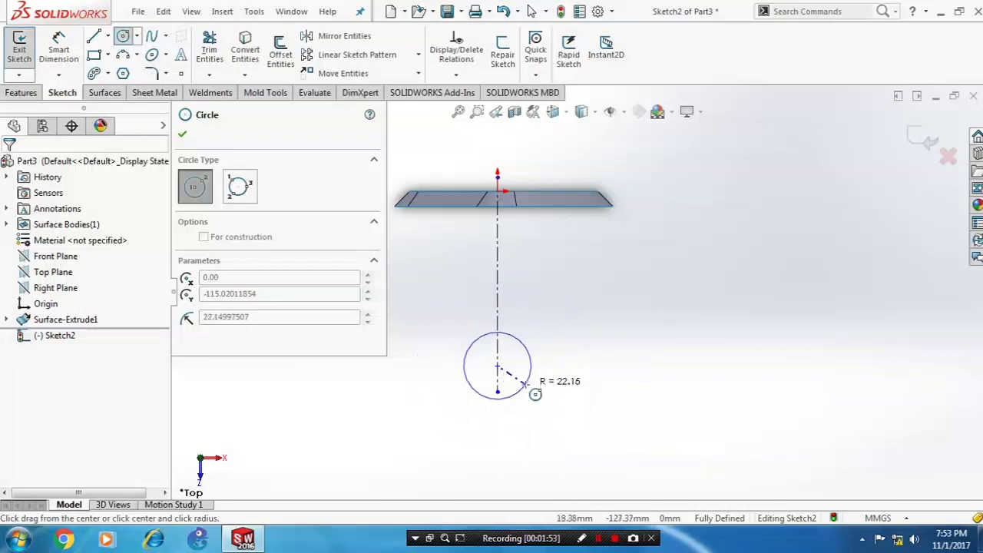
{"action": "key", "text": "Escape"}
Lengthen the centerline downward to about 208 mm and draw a circle centred on it about 127 mm below the origin
{"action": "left_click_drag", "start_coordinate": [498, 393], "coordinate": [497, 492]}
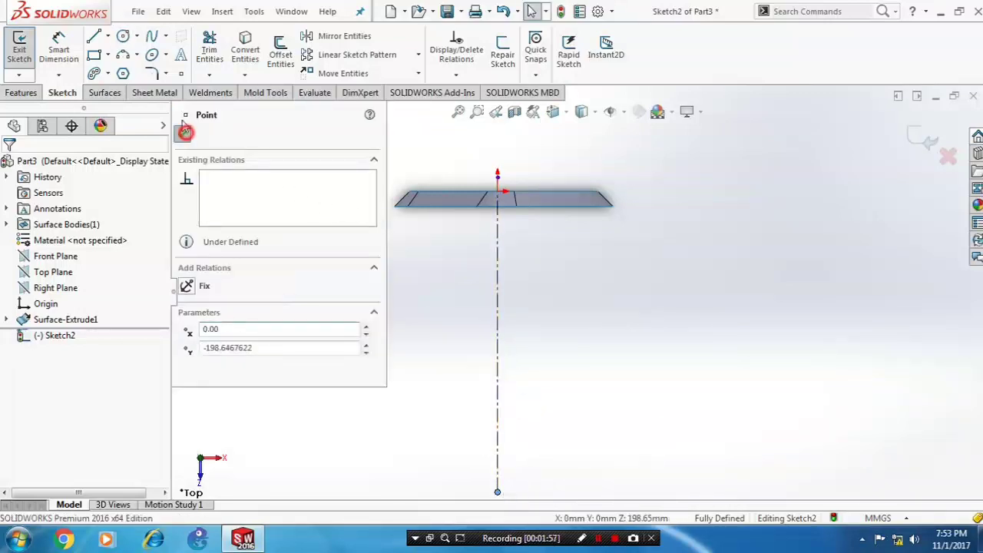
{"action": "left_click", "coordinate": [186, 134]}
{"action": "left_click", "coordinate": [123, 36]}
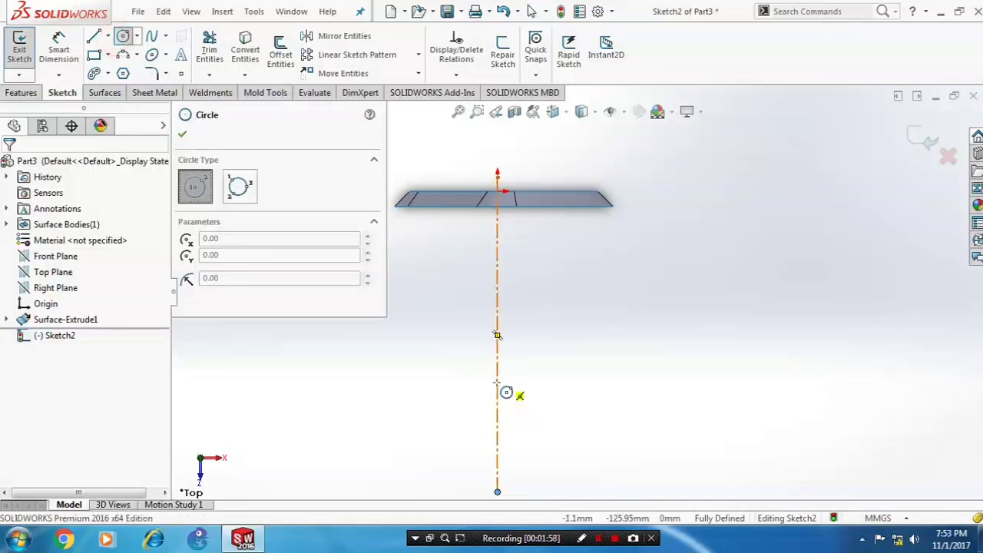
{"action": "left_click", "coordinate": [498, 384]}
{"action": "left_click", "coordinate": [530, 454]}
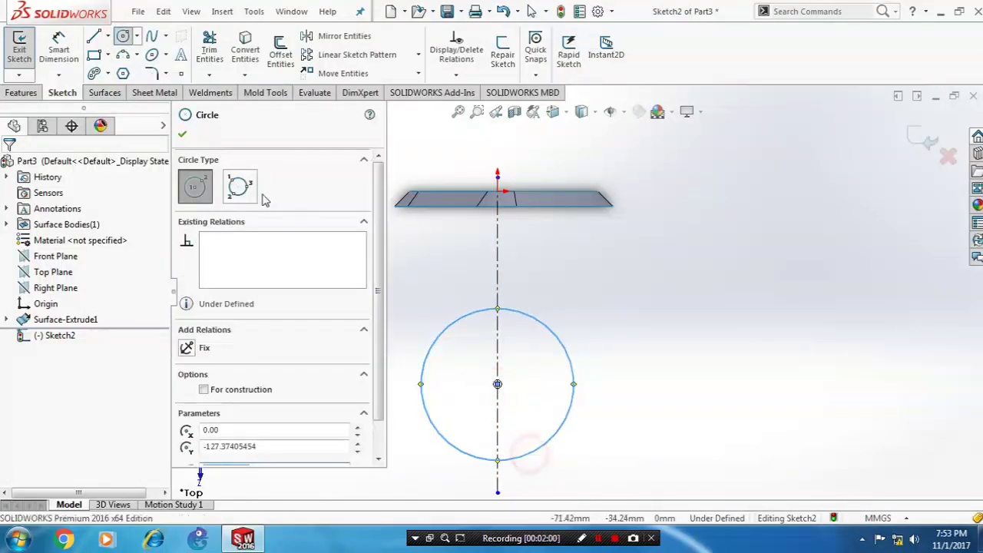
{"action": "left_click", "coordinate": [184, 136]}
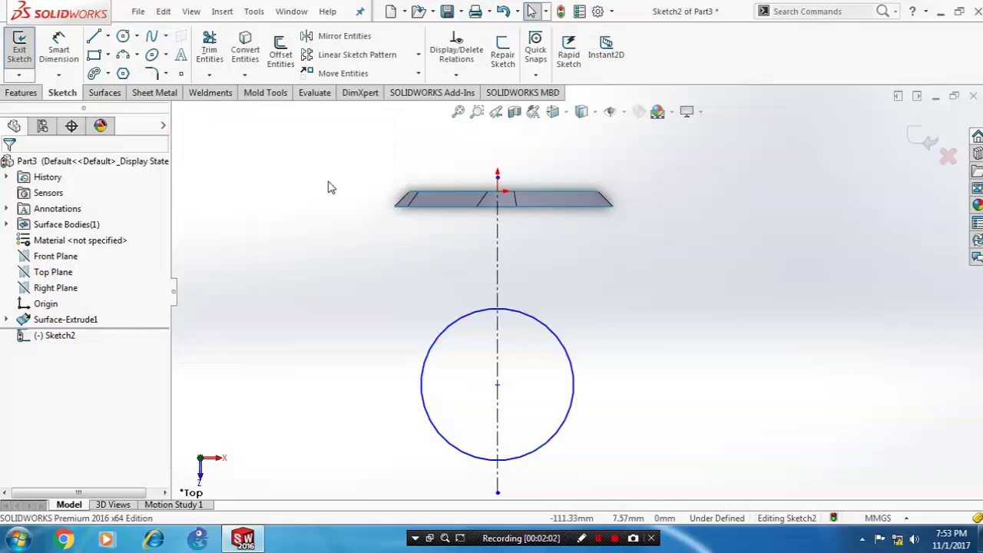
Trim away the half of the circle left of the centerline with Power trim and exit the sketch
{"action": "left_click", "coordinate": [209, 75]}
{"action": "left_click", "coordinate": [231, 100]}
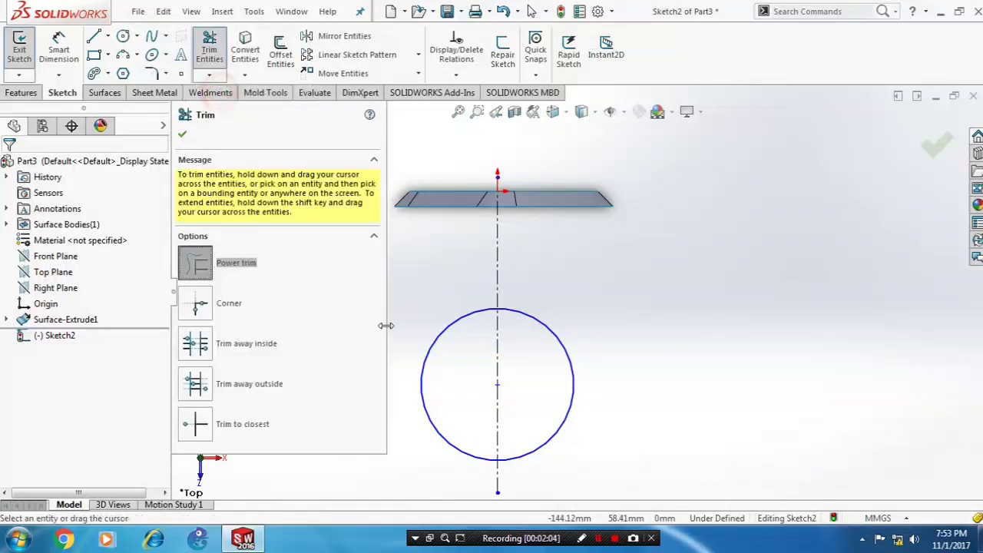
{"action": "mouse_move", "coordinate": [444, 391]}
{"action": "left_mouse_down"}
{"action": "mouse_move", "coordinate": [450, 340]}
{"action": "mouse_move", "coordinate": [438, 318]}
{"action": "left_mouse_up"}
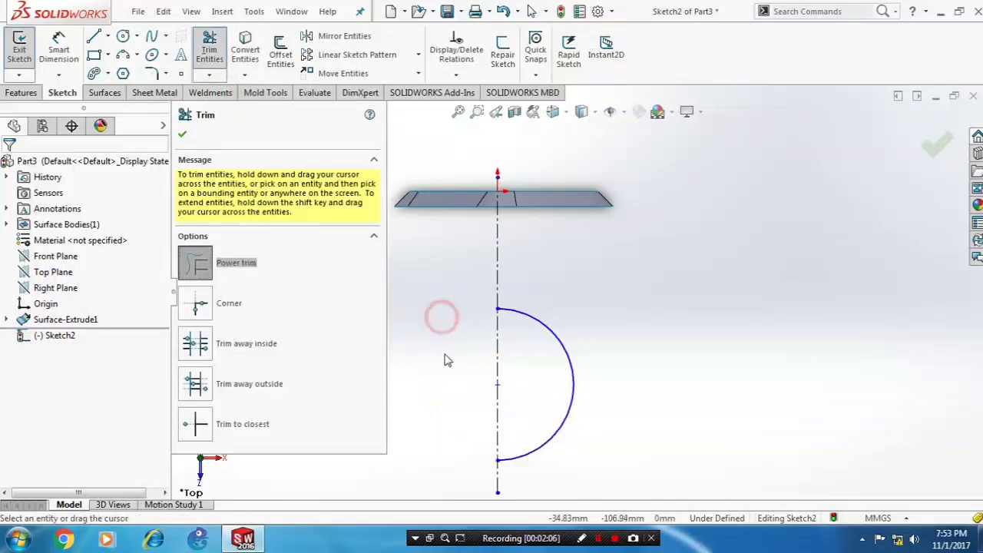
{"action": "left_click", "coordinate": [182, 134]}
{"action": "left_click", "coordinate": [19, 48]}
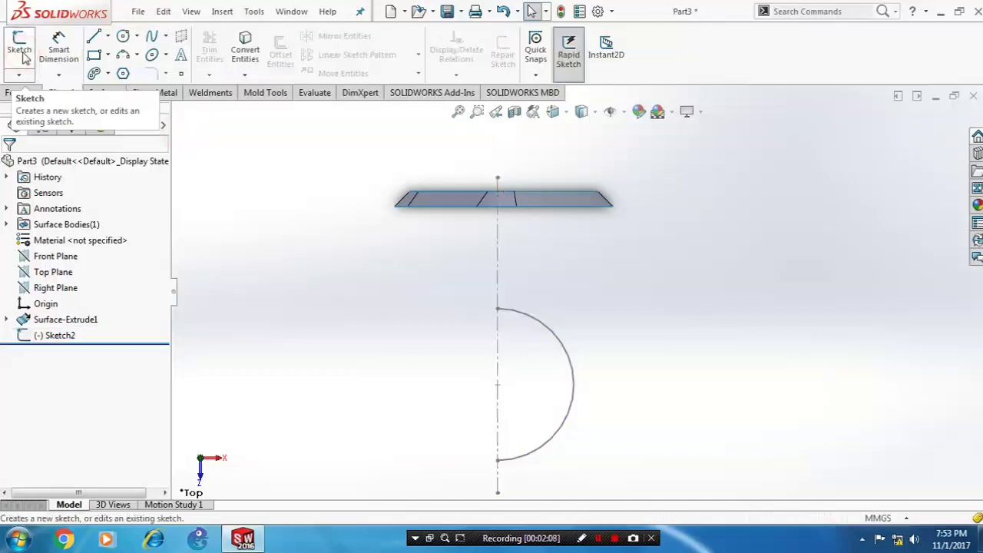
Revolve the semicircular arc about the centerline into a spherical surface and accept the feature
{"action": "left_click", "coordinate": [104, 93]}
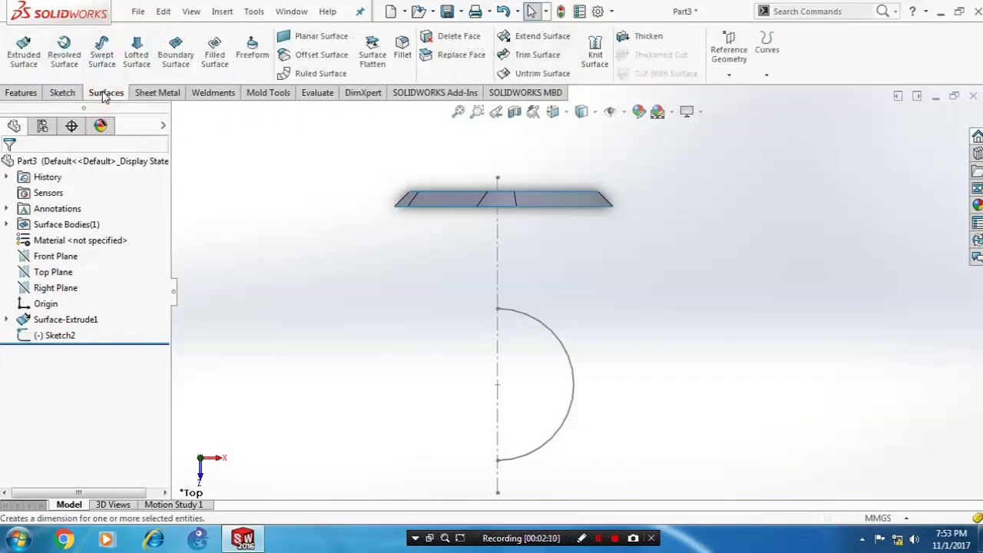
{"action": "left_click", "coordinate": [64, 47]}
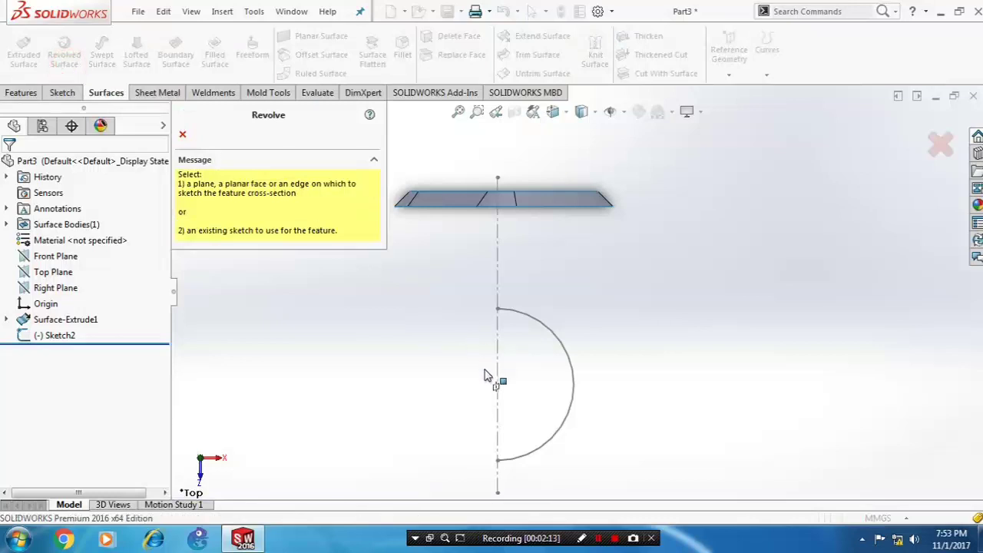
{"action": "left_click", "coordinate": [499, 411]}
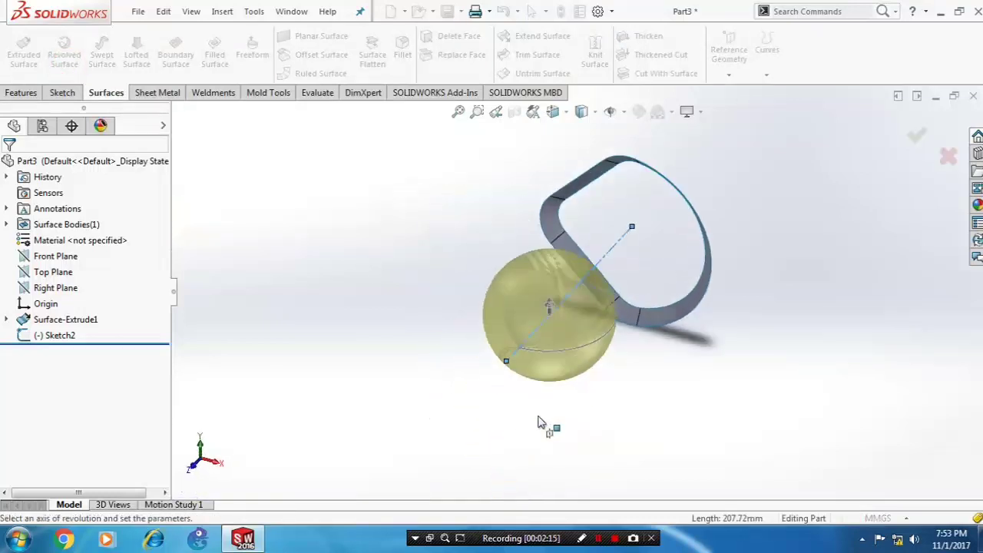
{"action": "middle_click_drag", "start_coordinate": [572, 408], "coordinate": [561, 293]}
{"action": "left_click", "coordinate": [182, 135]}
{"action": "middle_click_drag", "start_coordinate": [464, 386], "coordinate": [476, 348]}
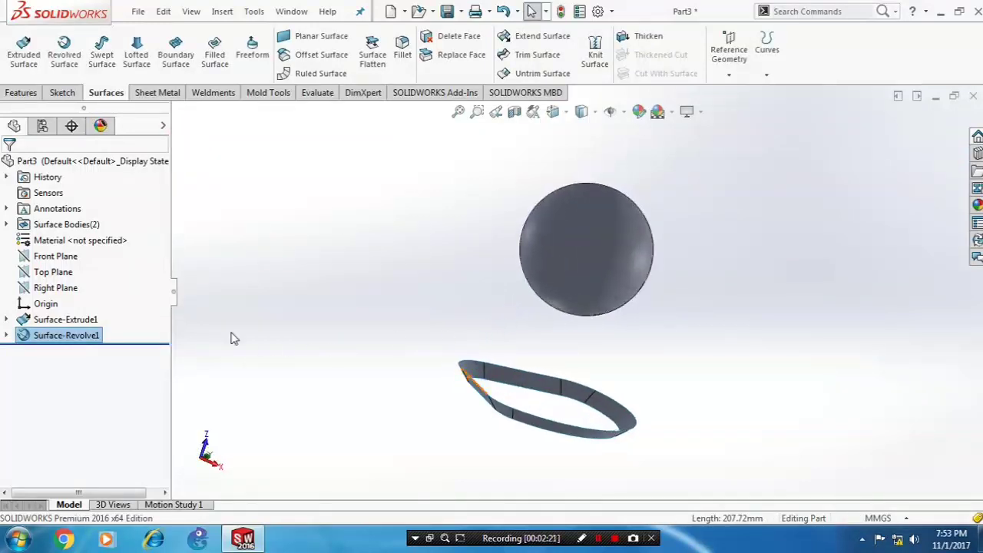
{"action": "scroll", "coordinate": [519, 384], "scroll_direction": "up", "scroll_amount": 1}
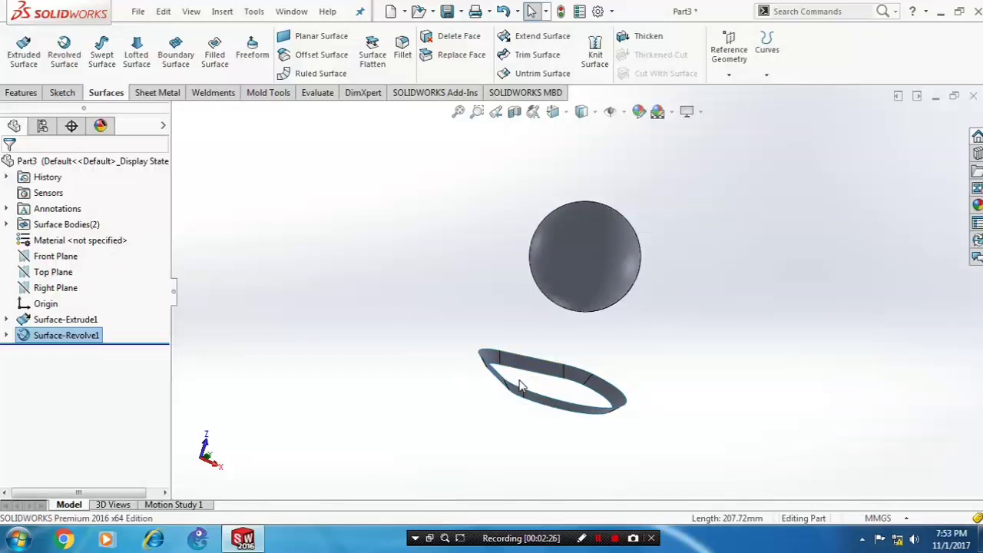
{"action": "left_click", "coordinate": [260, 221]}
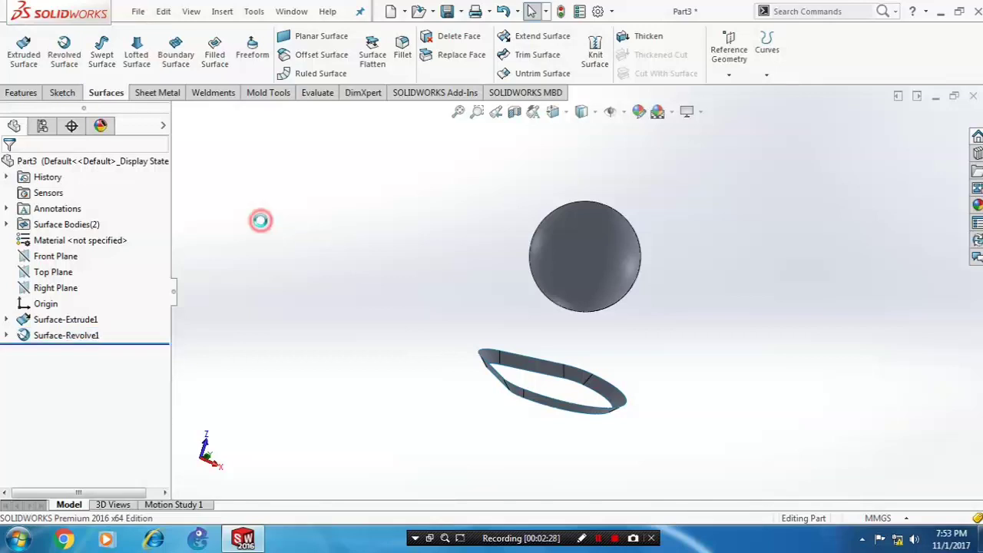
Sketch a slanted line about 168 mm long across the sphere on the Top Plane, rising to the right, and exit the sketch
{"action": "left_click", "coordinate": [63, 272]}
{"action": "right_click", "coordinate": [64, 271]}
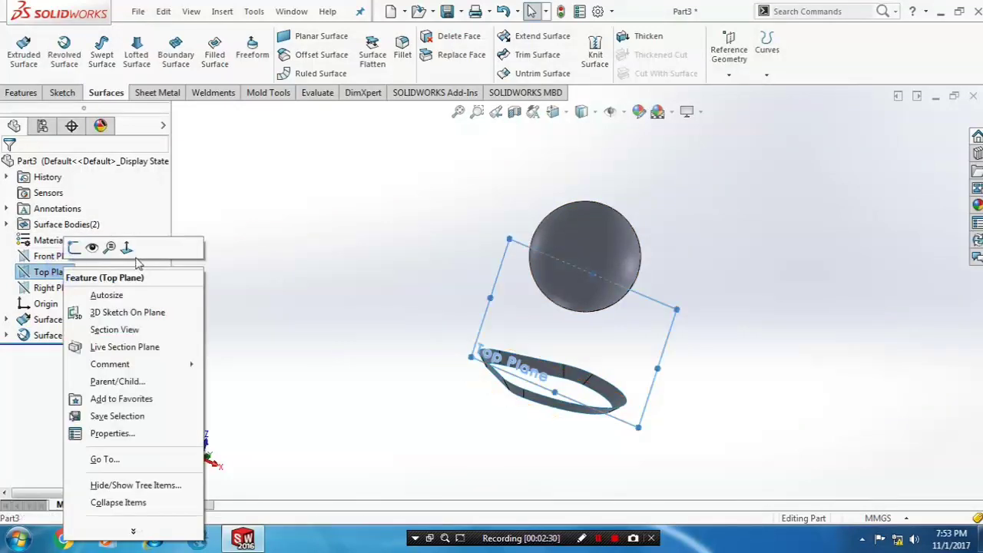
{"action": "left_click", "coordinate": [127, 248]}
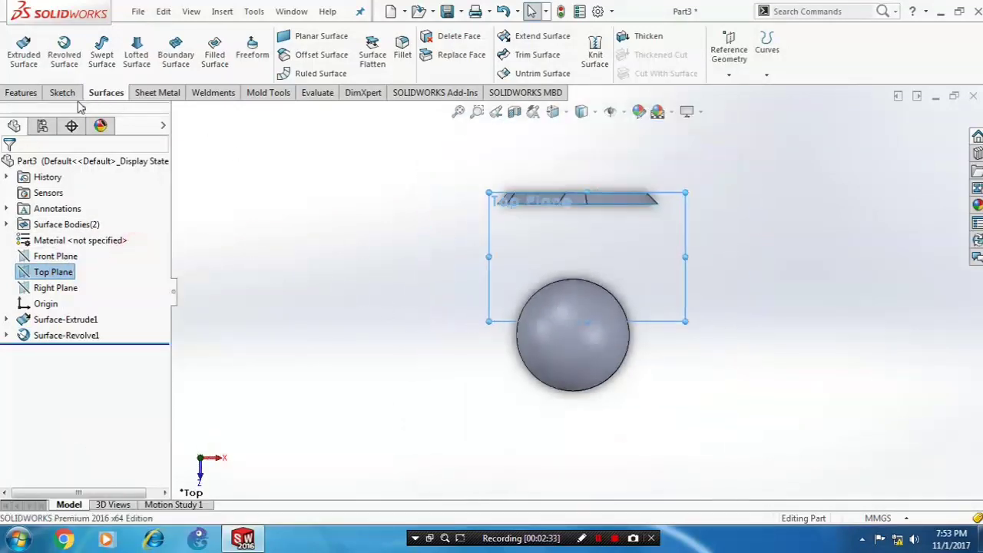
{"action": "left_click", "coordinate": [65, 93]}
{"action": "left_click", "coordinate": [106, 36]}
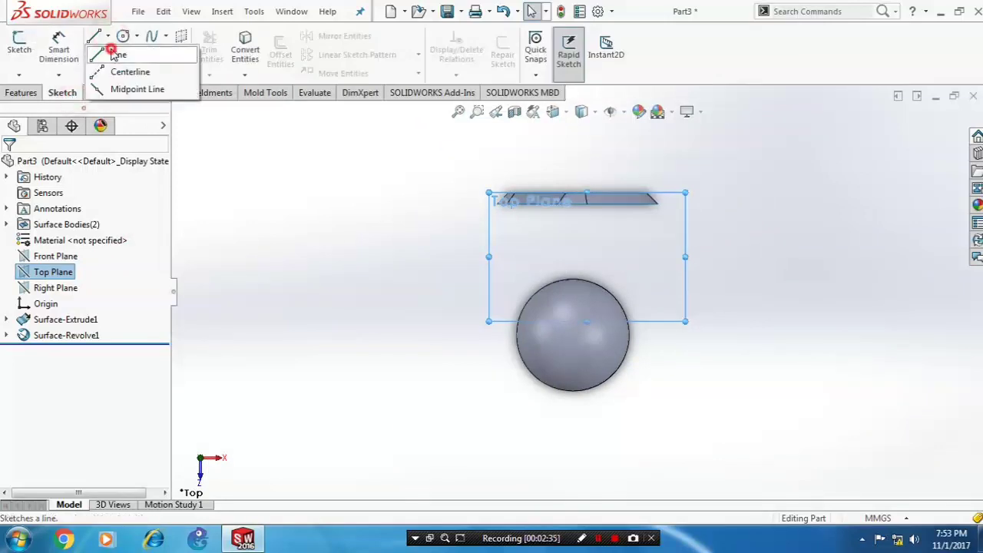
{"action": "left_click", "coordinate": [116, 55]}
{"action": "middle_click_drag", "start_coordinate": [536, 343], "coordinate": [529, 301]}
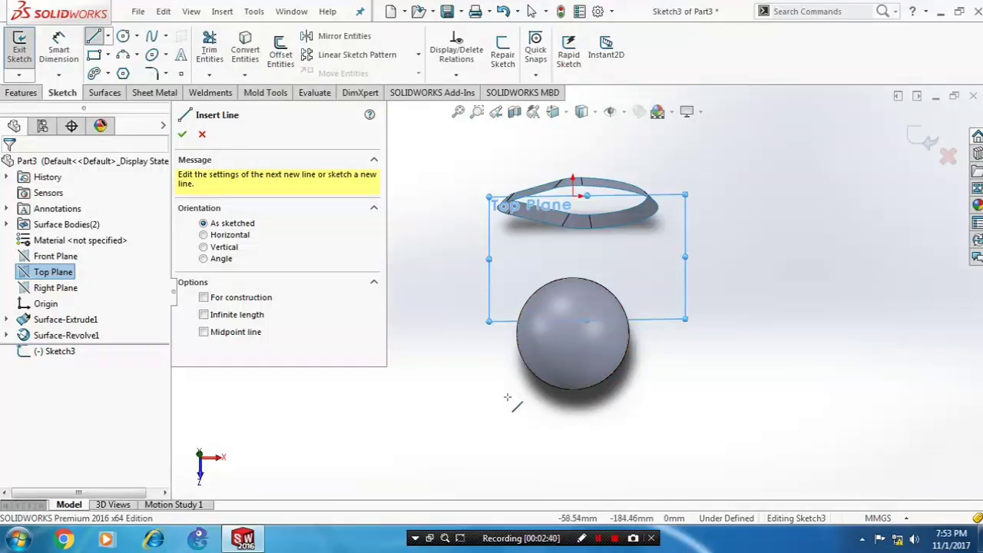
{"action": "left_click", "coordinate": [507, 396]}
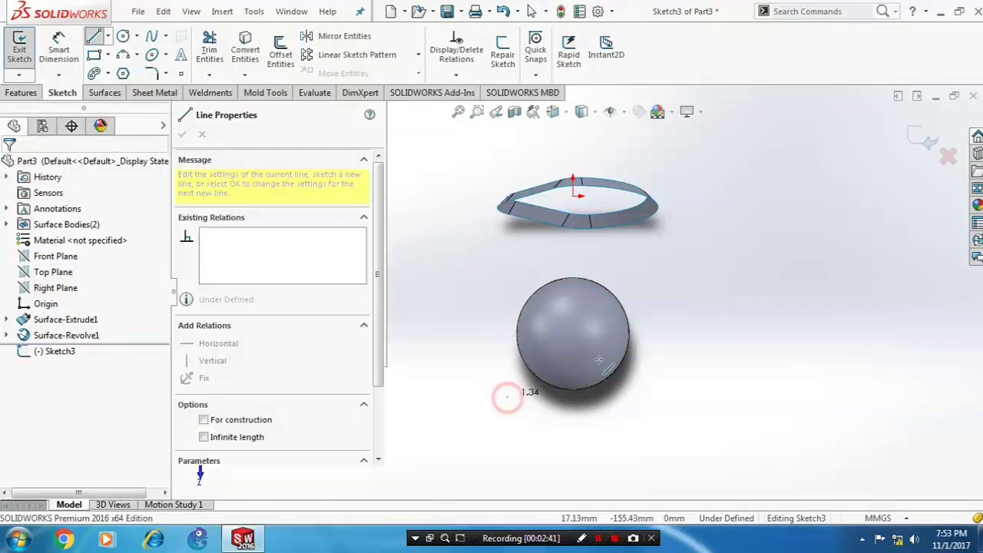
{"action": "left_click", "coordinate": [680, 325]}
{"action": "key", "text": "Escape"}
{"action": "left_click", "coordinate": [925, 146]}
Set up a blind surface extrude of the slanted line with a depth of 100 mm in Direction 1
{"action": "mouse_move", "coordinate": [777, 346]}
{"action": "middle_mouse_down"}
{"action": "mouse_move", "coordinate": [676, 277]}
{"action": "mouse_move", "coordinate": [637, 211]}
{"action": "middle_mouse_up"}
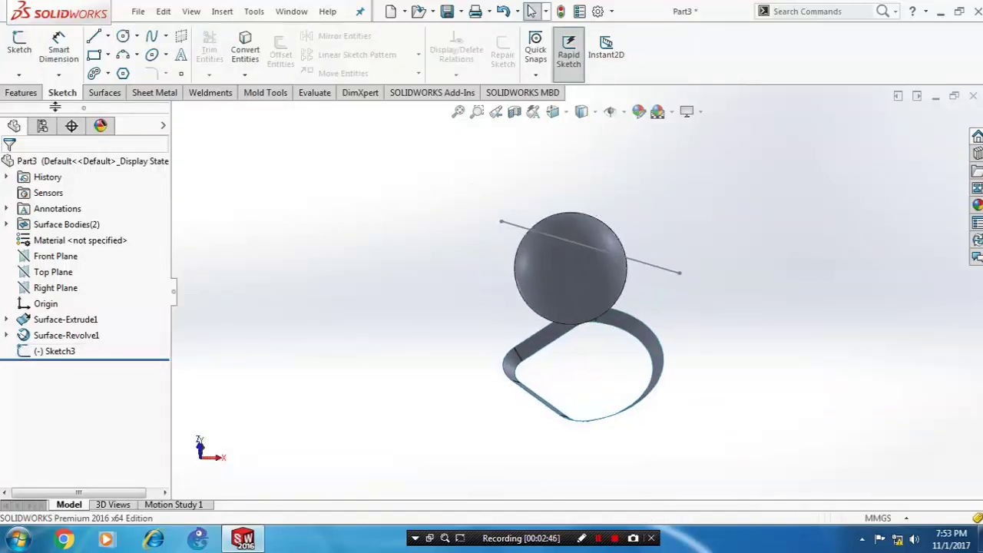
{"action": "left_click", "coordinate": [108, 93]}
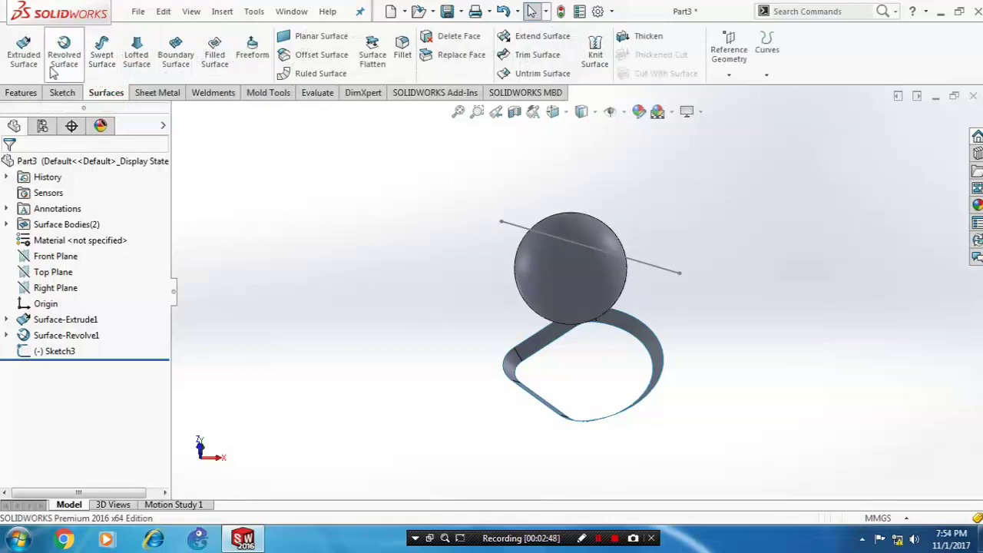
{"action": "left_click", "coordinate": [23, 54]}
{"action": "left_click", "coordinate": [663, 268]}
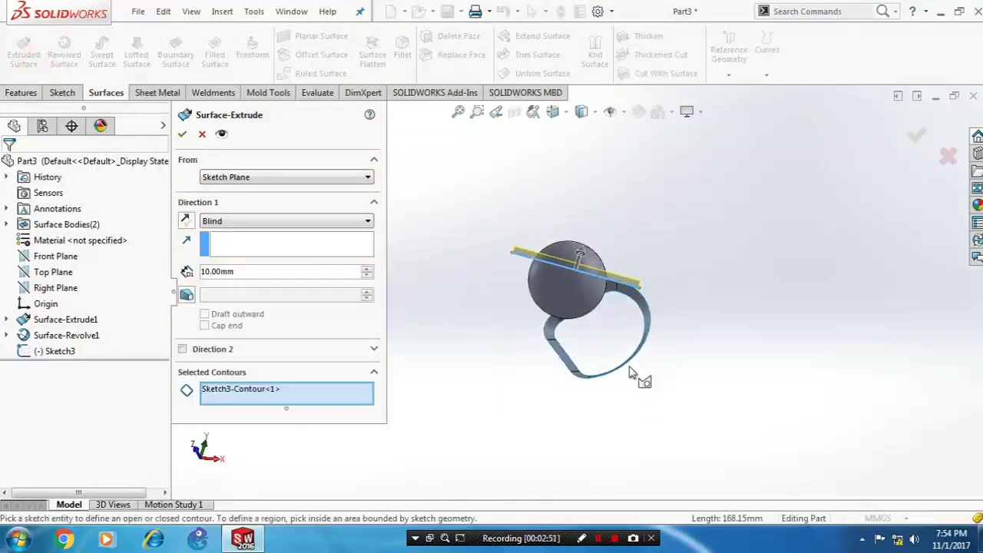
{"action": "left_click", "coordinate": [310, 273]}
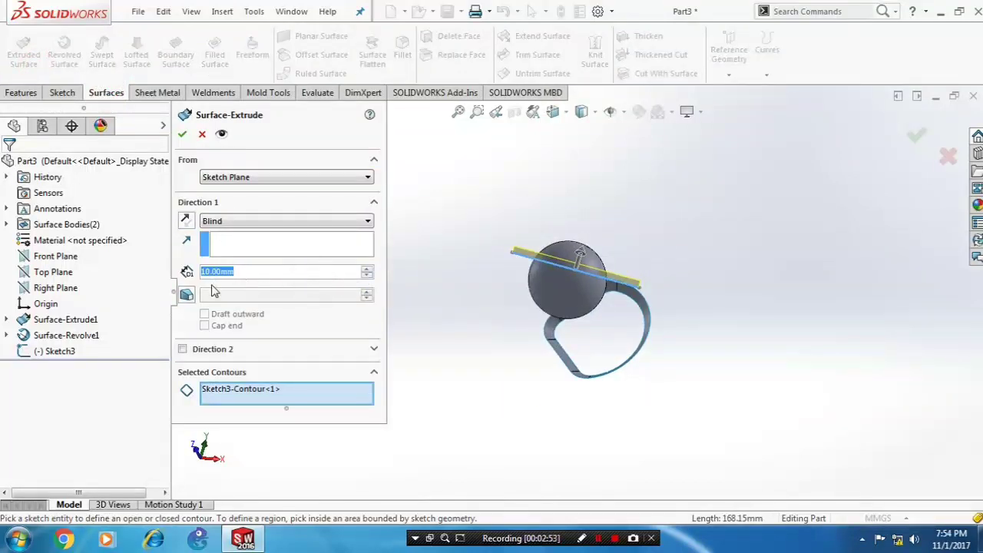
{"action": "type", "text": "10"}
{"action": "left_click", "coordinate": [215, 290]}
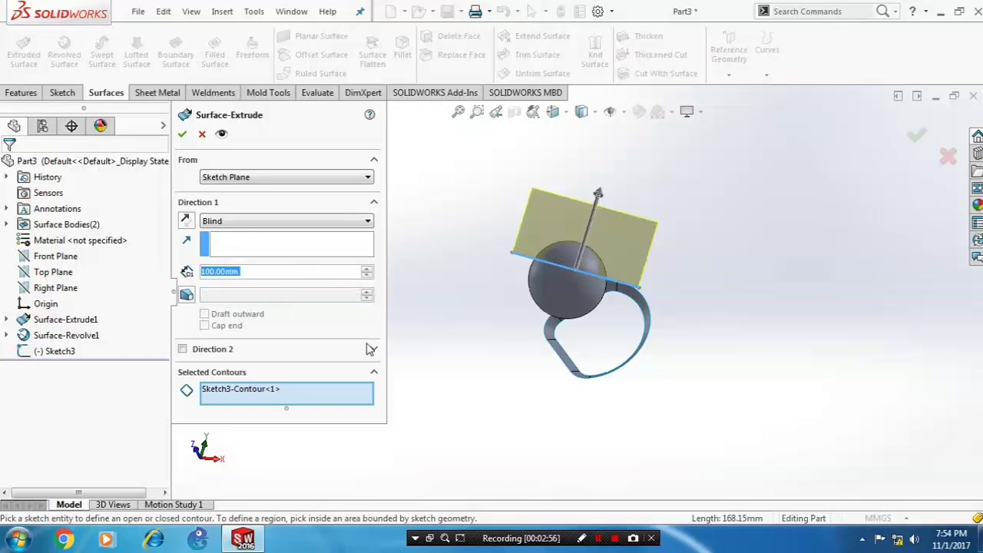
Add a 100 mm blind extrusion in Direction 2 and accept the surface extrude
{"action": "left_click", "coordinate": [369, 348]}
{"action": "left_click", "coordinate": [182, 350]}
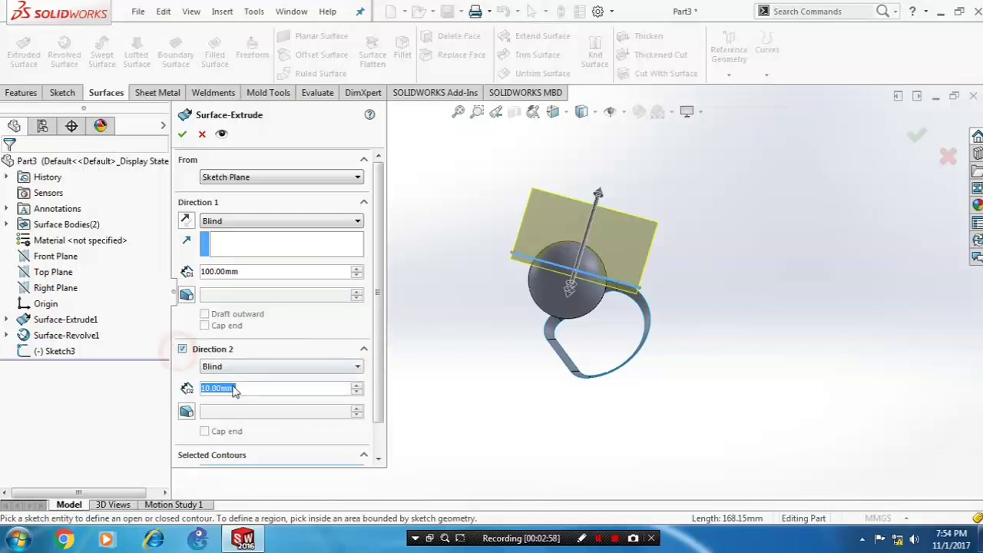
{"action": "type", "text": "100"}
{"action": "left_click", "coordinate": [238, 405]}
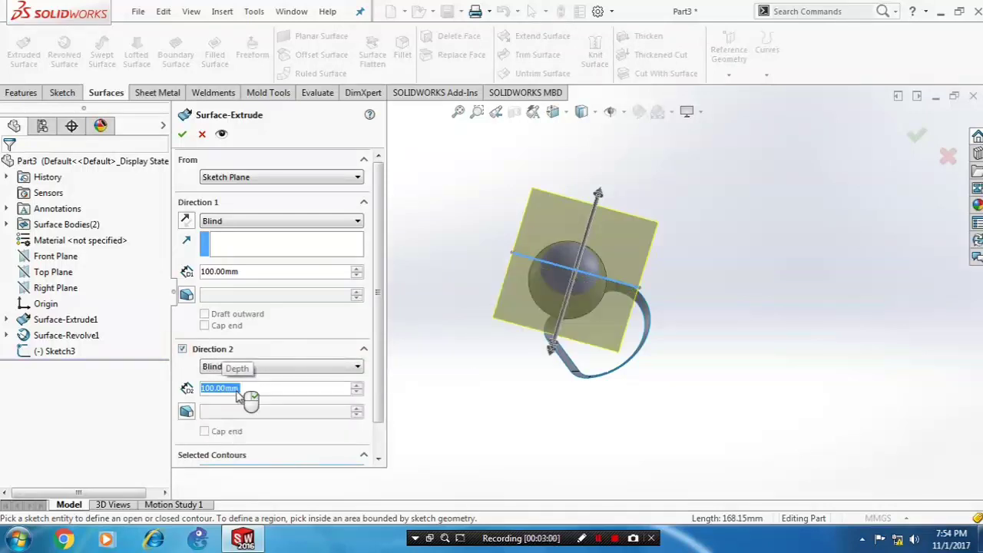
{"action": "left_click", "coordinate": [182, 134]}
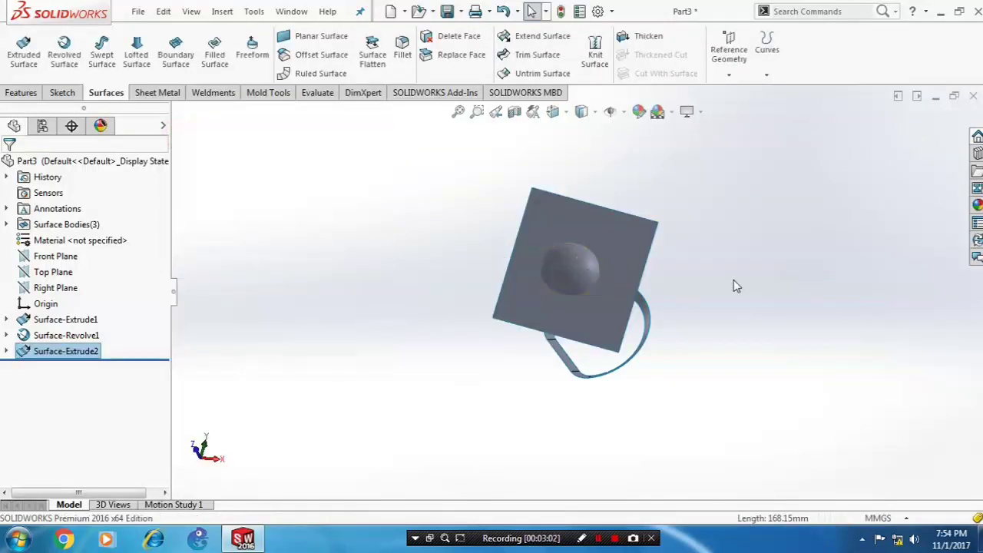
Start a mutual surface trim with the revolved sphere and the slanted extruded sheet as the trimming surfaces
{"action": "middle_click_drag", "start_coordinate": [617, 345], "coordinate": [622, 234]}
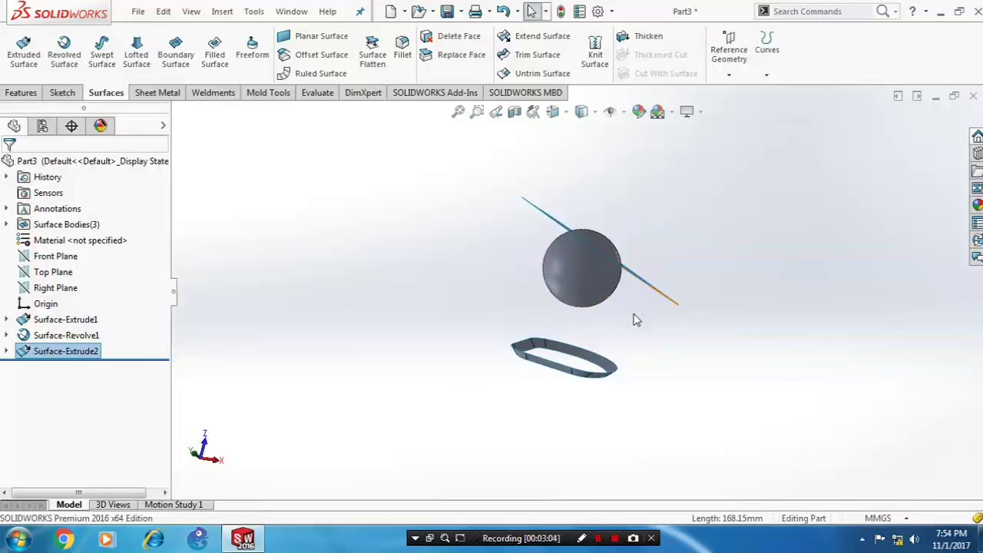
{"action": "scroll", "coordinate": [635, 318], "scroll_direction": "down", "scroll_amount": 2}
{"action": "scroll", "coordinate": [636, 342], "scroll_direction": "up", "scroll_amount": 1}
{"action": "middle_click_drag", "start_coordinate": [635, 348], "coordinate": [607, 350]}
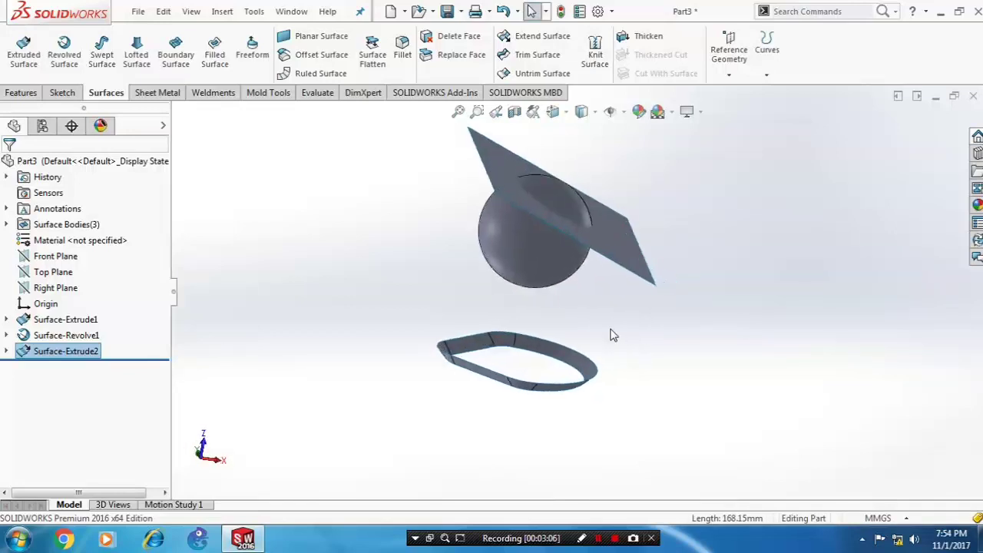
{"action": "left_click", "coordinate": [677, 186]}
{"action": "scroll", "coordinate": [632, 186], "scroll_direction": "up", "scroll_amount": 1}
{"action": "scroll", "coordinate": [632, 186], "scroll_direction": "down", "scroll_amount": 1}
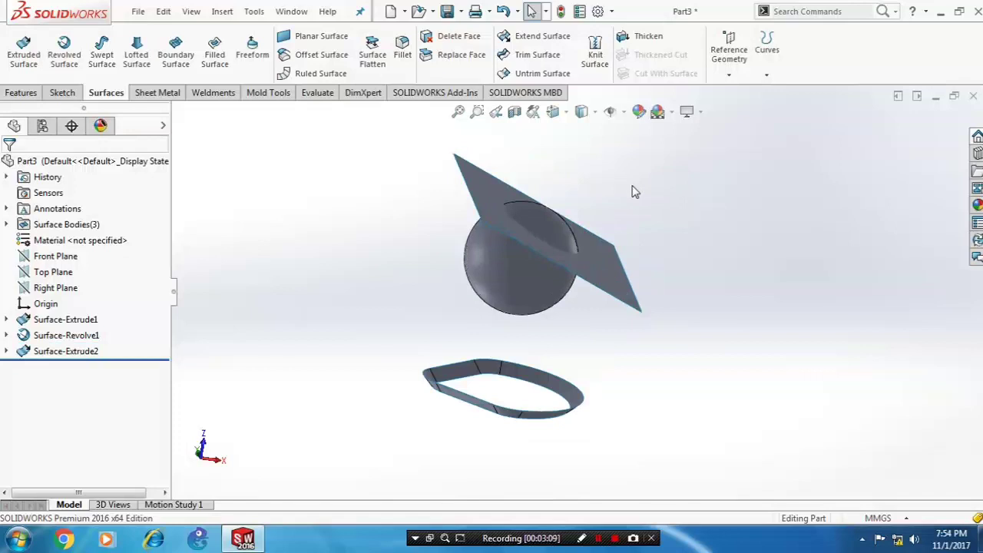
{"action": "left_click", "coordinate": [538, 56]}
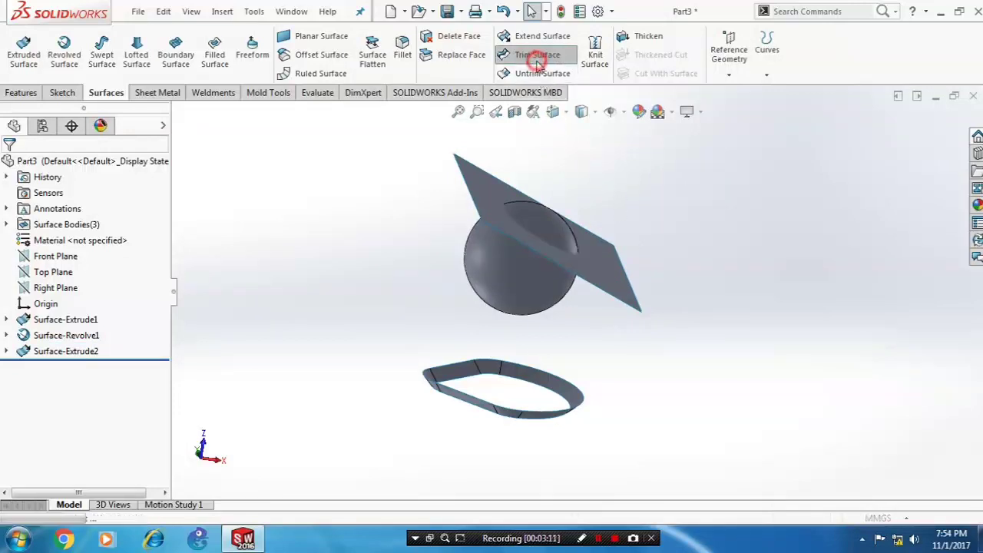
{"action": "left_click", "coordinate": [204, 189]}
{"action": "left_click", "coordinate": [248, 241]}
{"action": "left_click", "coordinate": [512, 285]}
{"action": "left_click", "coordinate": [609, 269]}
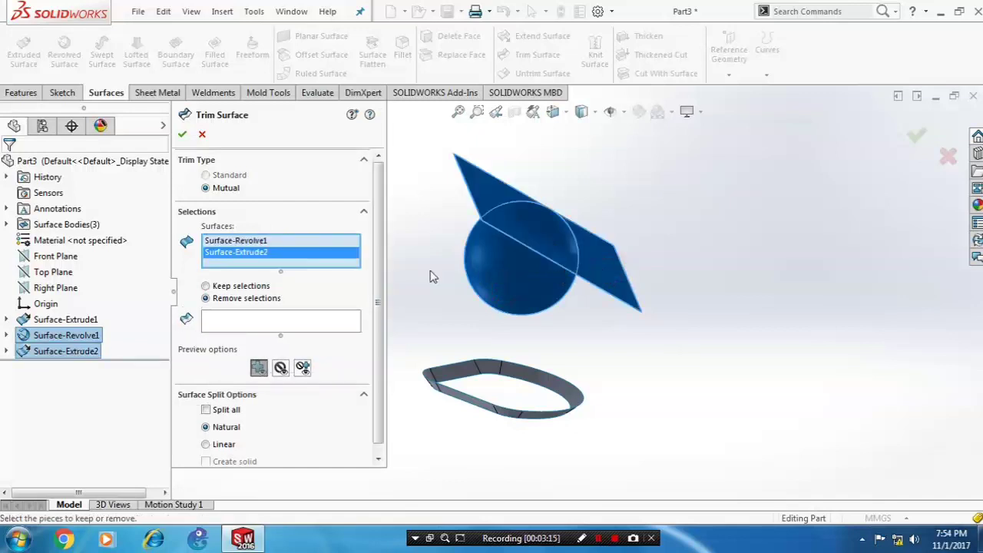
Mark the sphere's lower portion and the slanted sheet outside the sphere for removal, and accept the trim
{"action": "left_click", "coordinate": [262, 327]}
{"action": "left_click", "coordinate": [501, 297]}
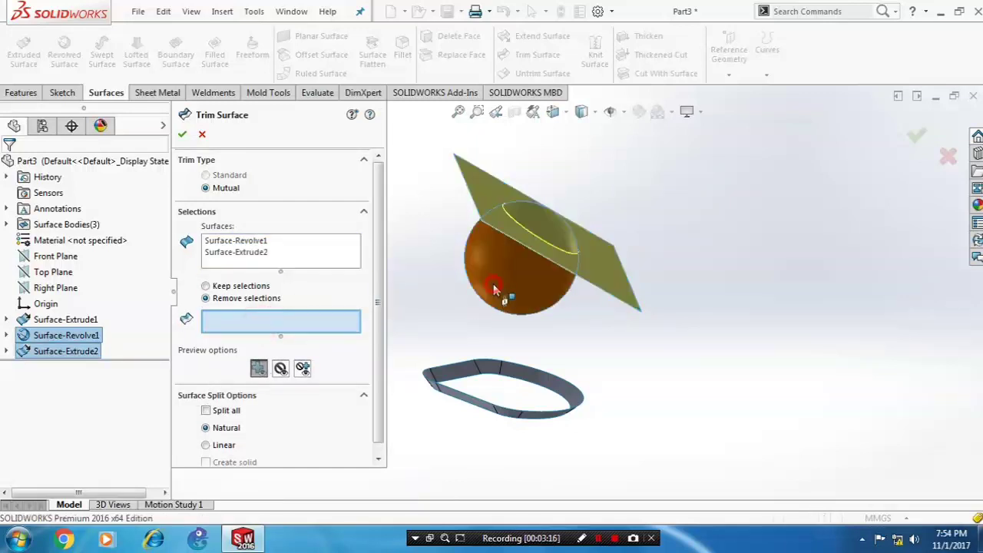
{"action": "left_click", "coordinate": [599, 273]}
{"action": "middle_click_drag", "start_coordinate": [590, 298], "coordinate": [523, 291]}
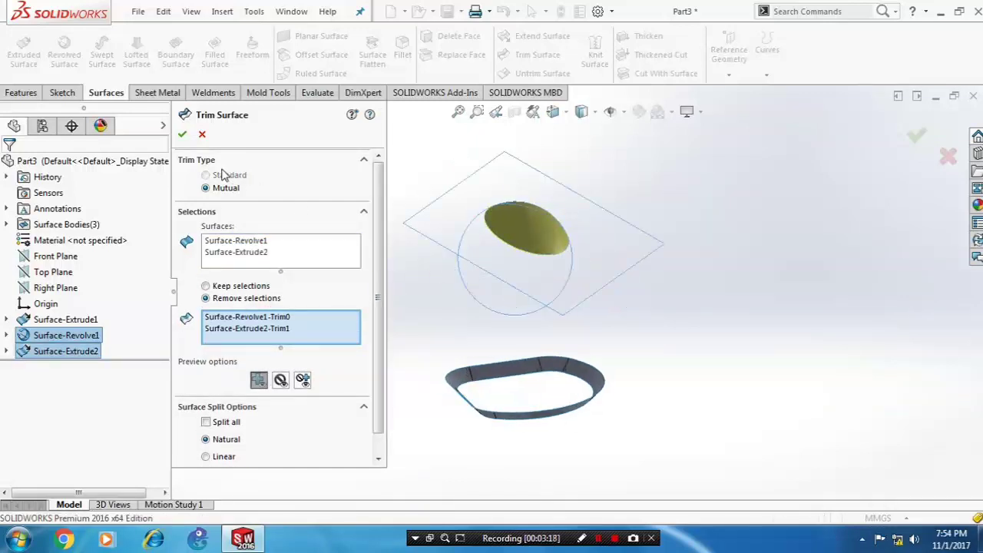
{"action": "left_click", "coordinate": [182, 134]}
Start a surface loft with the trimmed spherical cap's edge as the first profile
{"action": "mouse_move", "coordinate": [623, 315]}
{"action": "middle_mouse_down"}
{"action": "mouse_move", "coordinate": [632, 282]}
{"action": "mouse_move", "coordinate": [629, 332]}
{"action": "middle_mouse_up"}
{"action": "scroll", "coordinate": [628, 325], "scroll_direction": "down", "scroll_amount": 1}
{"action": "scroll", "coordinate": [628, 326], "scroll_direction": "up", "scroll_amount": 1}
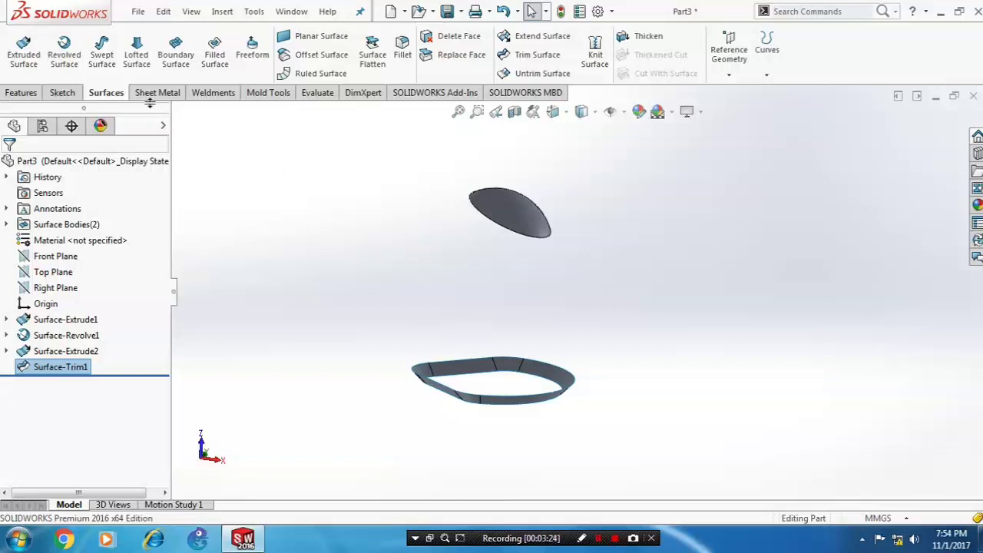
{"action": "left_click", "coordinate": [136, 50]}
{"action": "middle_click_drag", "start_coordinate": [439, 285], "coordinate": [471, 301]}
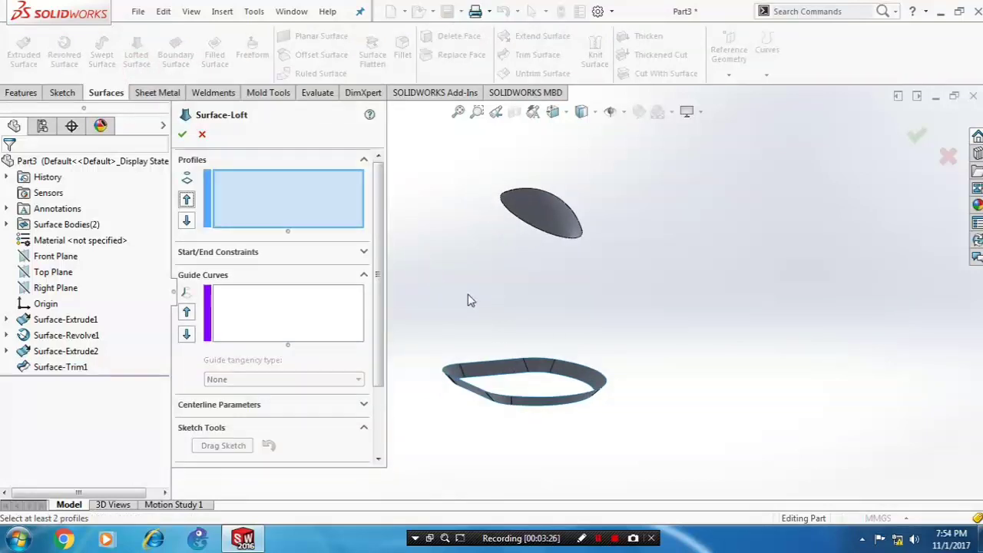
{"action": "left_click", "coordinate": [544, 238]}
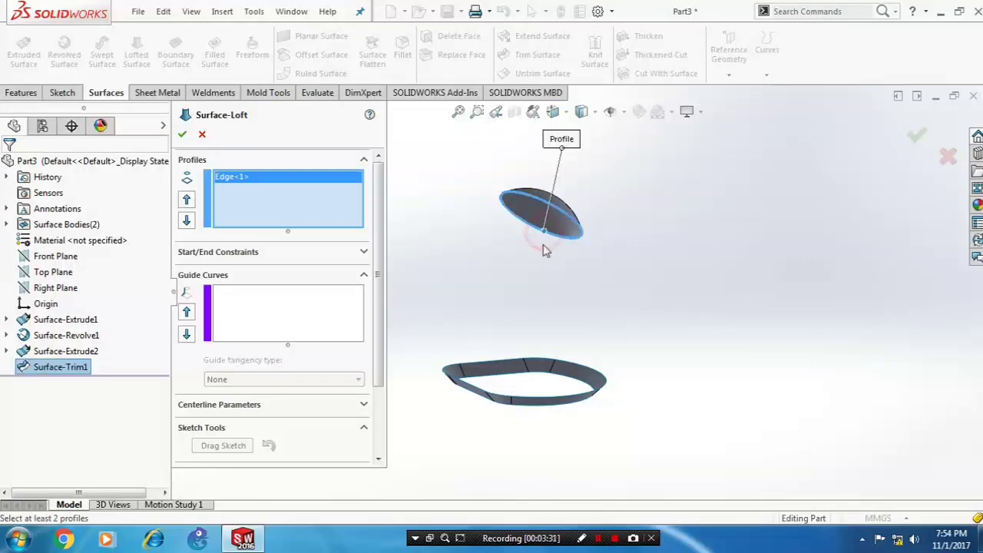
Use the SelectionManager's group selection to add the drafted rim's complete upper edge loop as the second loft profile
{"action": "right_click", "coordinate": [630, 273]}
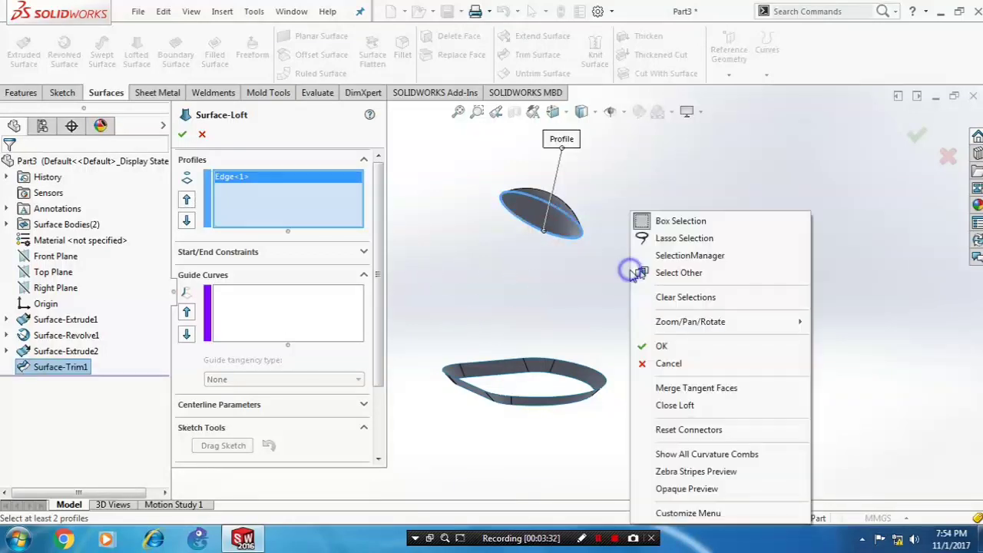
{"action": "left_click", "coordinate": [668, 256]}
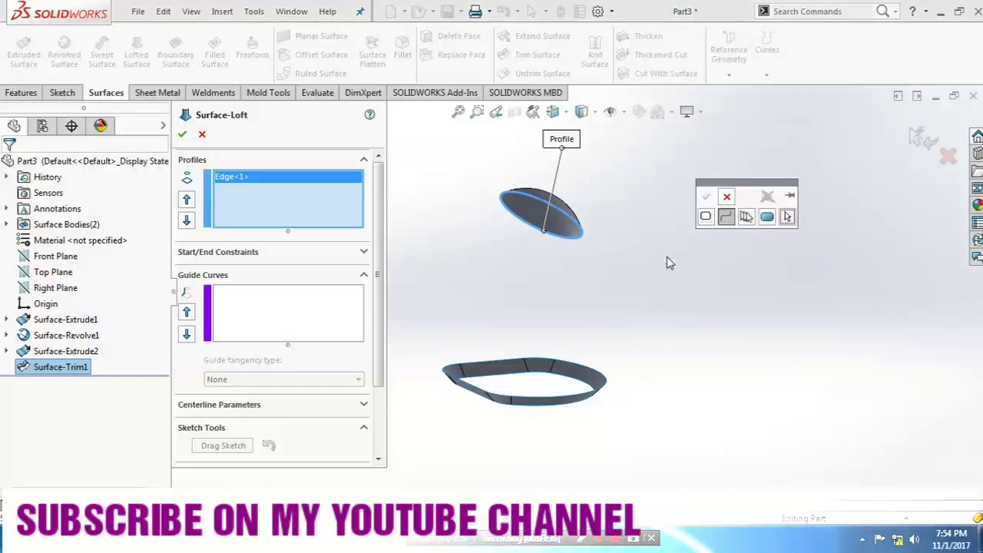
{"action": "left_click", "coordinate": [745, 217]}
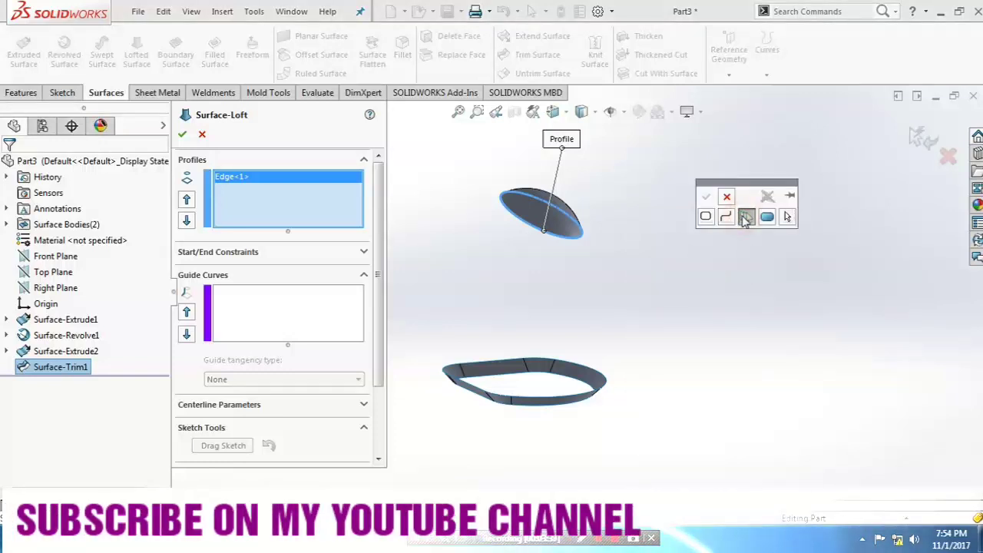
{"action": "left_click", "coordinate": [600, 393]}
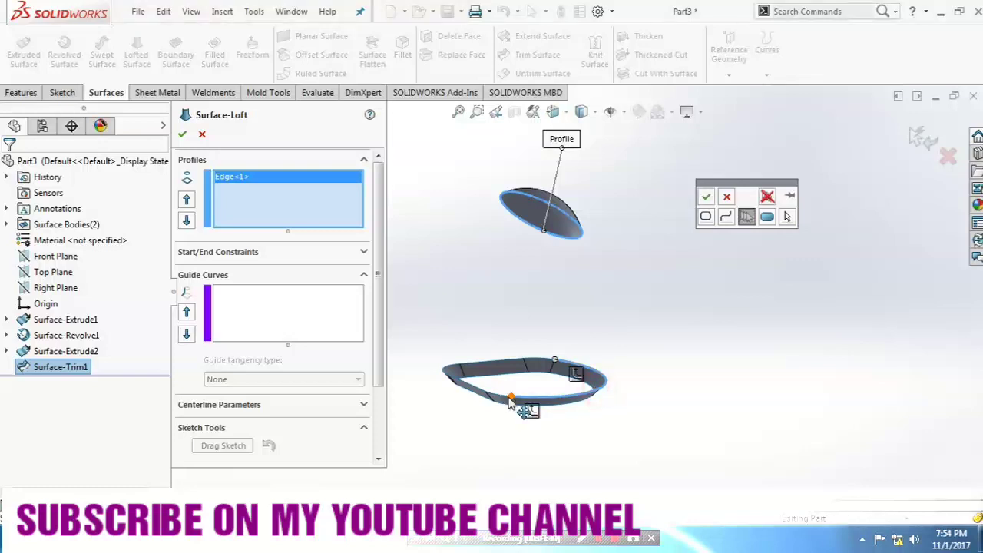
{"action": "left_click", "coordinate": [513, 366]}
{"action": "left_click", "coordinate": [464, 351]}
{"action": "scroll", "coordinate": [417, 323], "scroll_direction": "up", "scroll_amount": 2}
{"action": "left_click", "coordinate": [452, 307]}
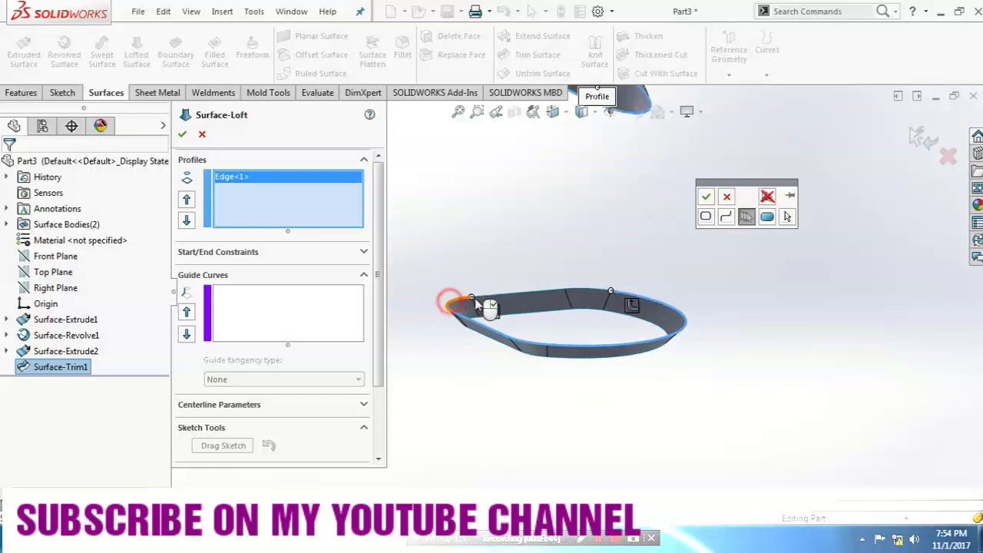
{"action": "left_click", "coordinate": [589, 292]}
{"action": "left_click", "coordinate": [706, 197]}
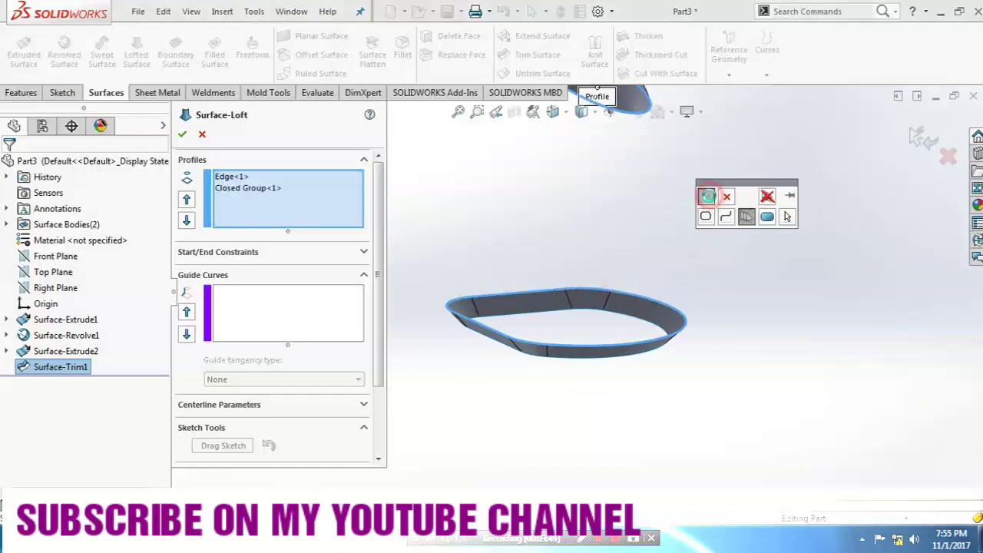
{"action": "middle_click_drag", "start_coordinate": [709, 199], "coordinate": [713, 274]}
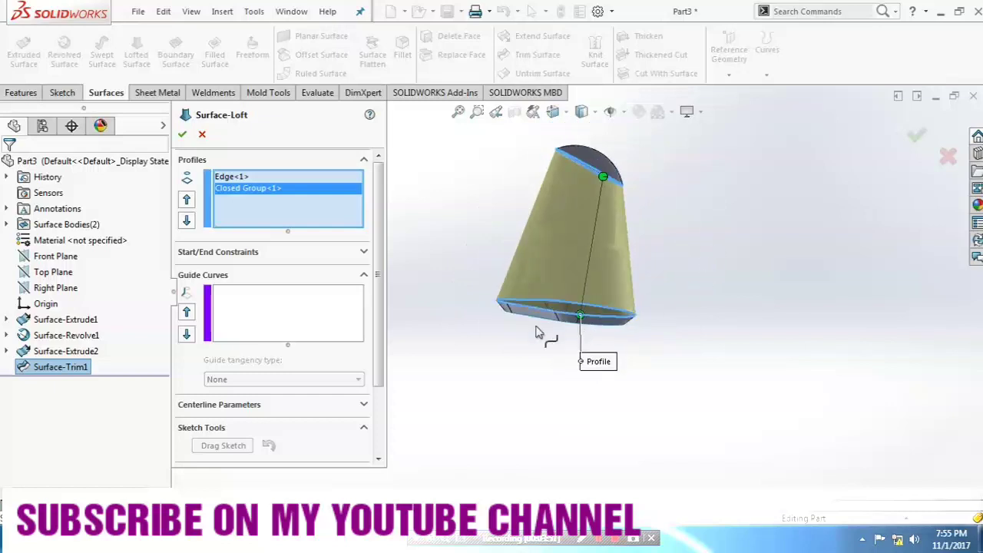
Set both the start and end constraints of the loft to Tangency To Face
{"action": "left_click", "coordinate": [364, 253]}
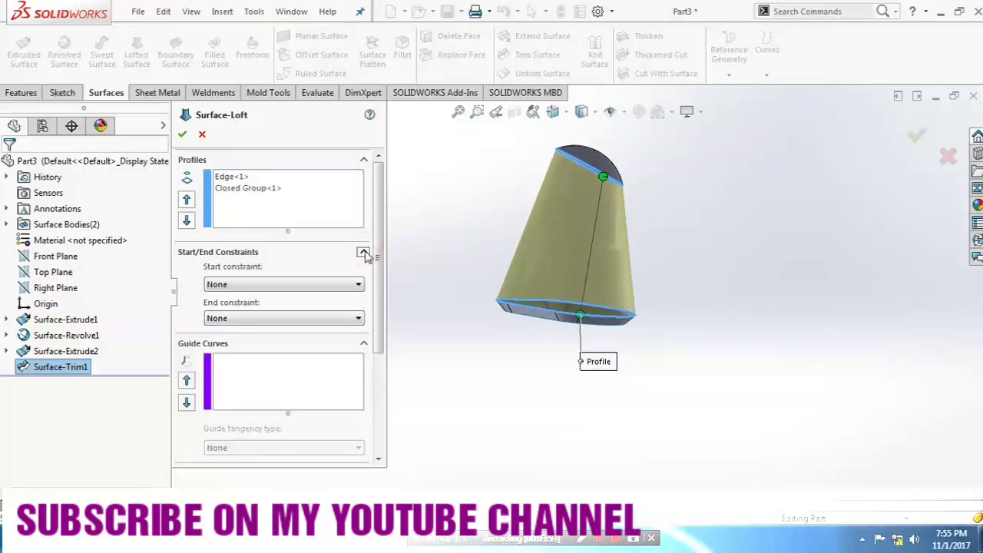
{"action": "left_click", "coordinate": [358, 285]}
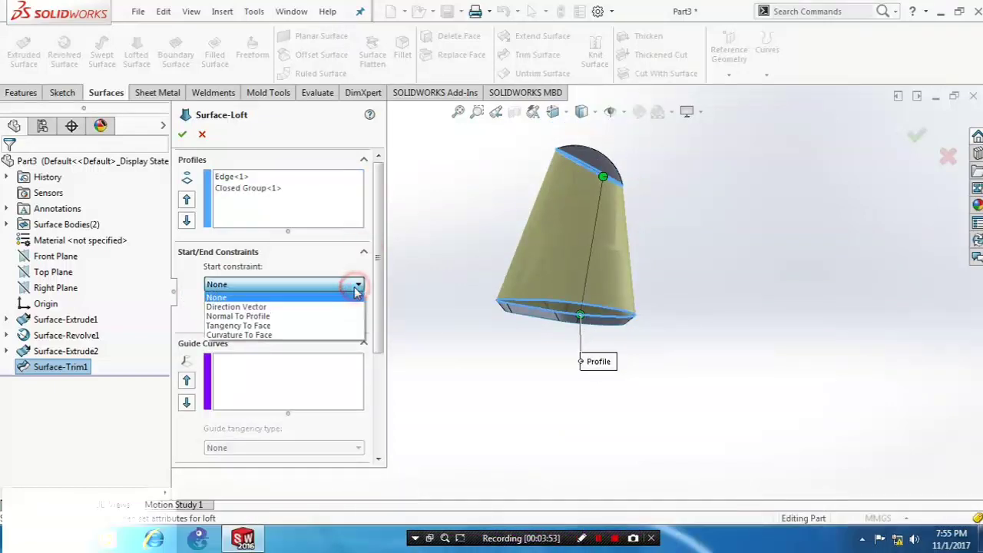
{"action": "left_click", "coordinate": [335, 330]}
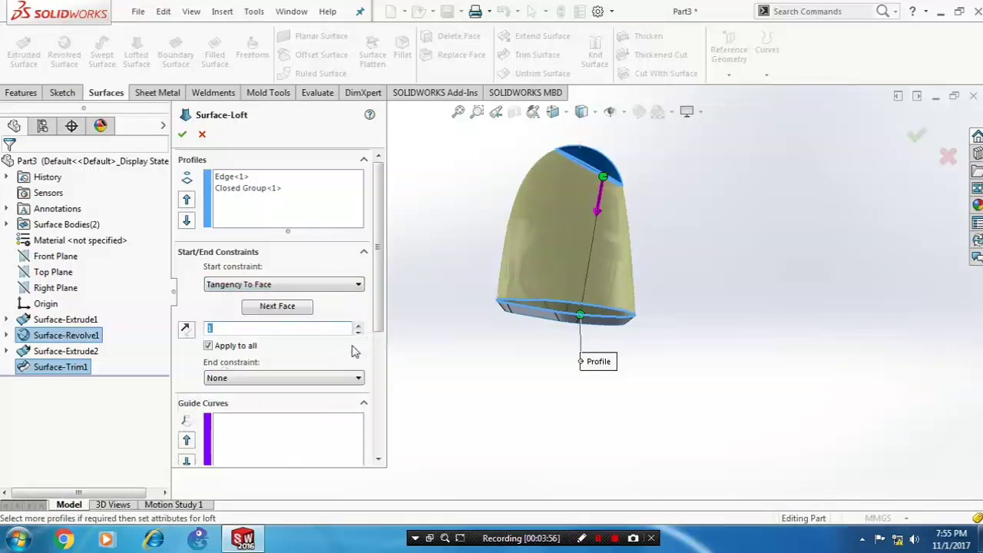
{"action": "left_click", "coordinate": [360, 379]}
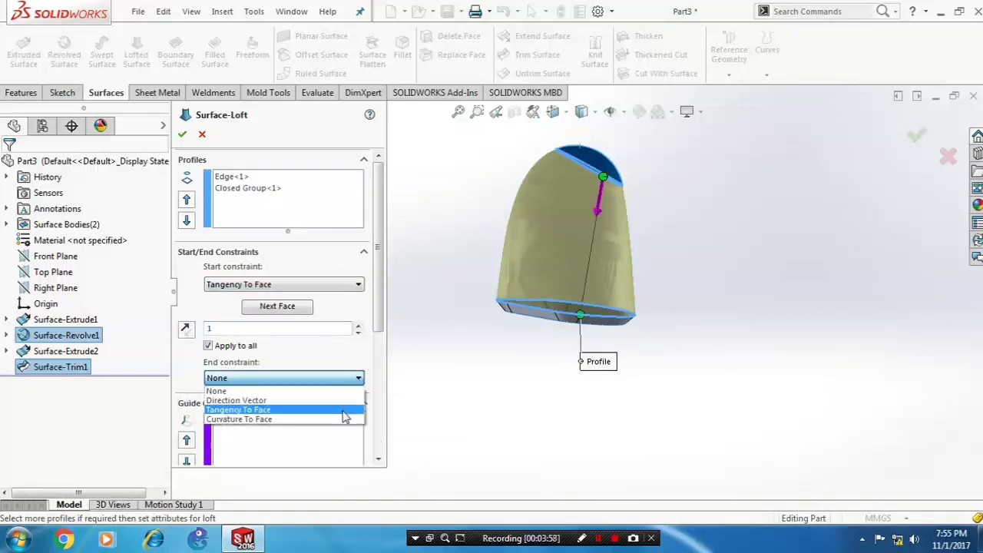
{"action": "left_click", "coordinate": [342, 408]}
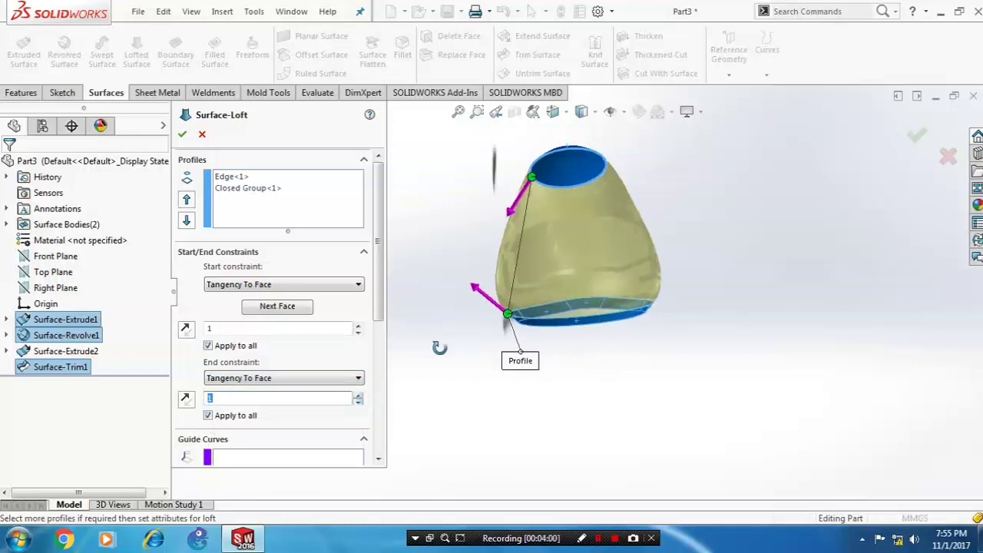
Try a larger start tangent length for the loft and return it to 1
{"action": "middle_click_drag", "start_coordinate": [648, 352], "coordinate": [624, 382]}
{"action": "left_click", "coordinate": [358, 326]}
{"action": "left_click", "coordinate": [358, 326]}
{"action": "left_click", "coordinate": [358, 331]}
{"action": "left_click", "coordinate": [358, 332]}
Increase the loft's end tangent length to 1.6
{"action": "middle_click_drag", "start_coordinate": [472, 391], "coordinate": [516, 391]}
{"action": "left_click", "coordinate": [358, 395]}
{"action": "left_click", "coordinate": [358, 395]}
{"action": "left_click", "coordinate": [359, 396]}
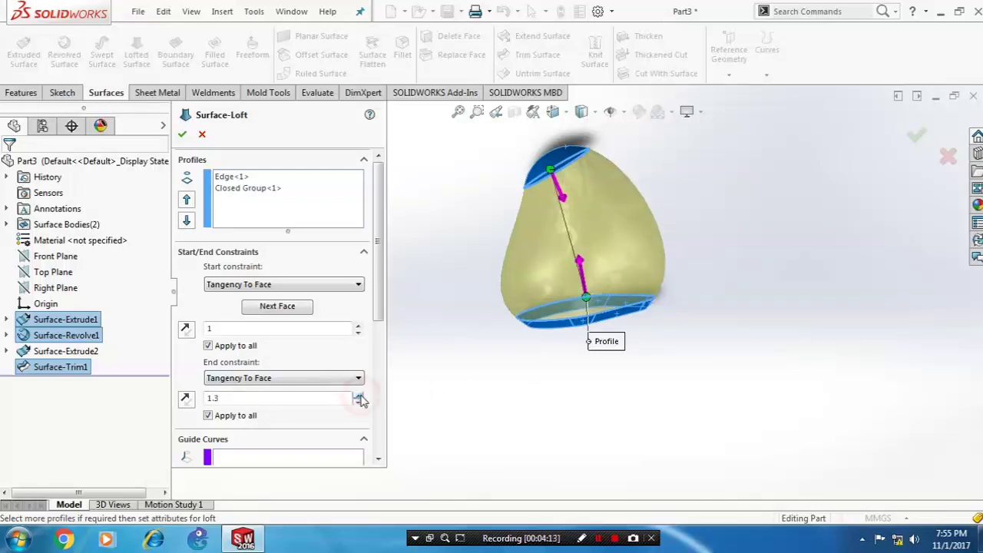
{"action": "left_click", "coordinate": [359, 395]}
{"action": "left_click", "coordinate": [359, 395]}
{"action": "left_click", "coordinate": [358, 394]}
Set the loft's start tangent length to 1.6 and its end tangent length to 1
{"action": "middle_click_drag", "start_coordinate": [582, 352], "coordinate": [560, 407]}
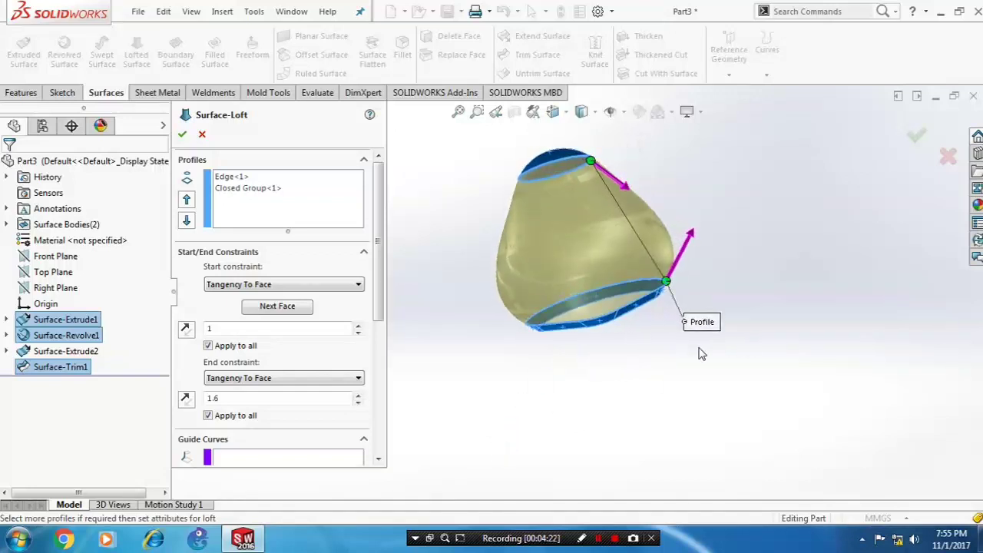
{"action": "middle_click_drag", "start_coordinate": [716, 317], "coordinate": [670, 311]}
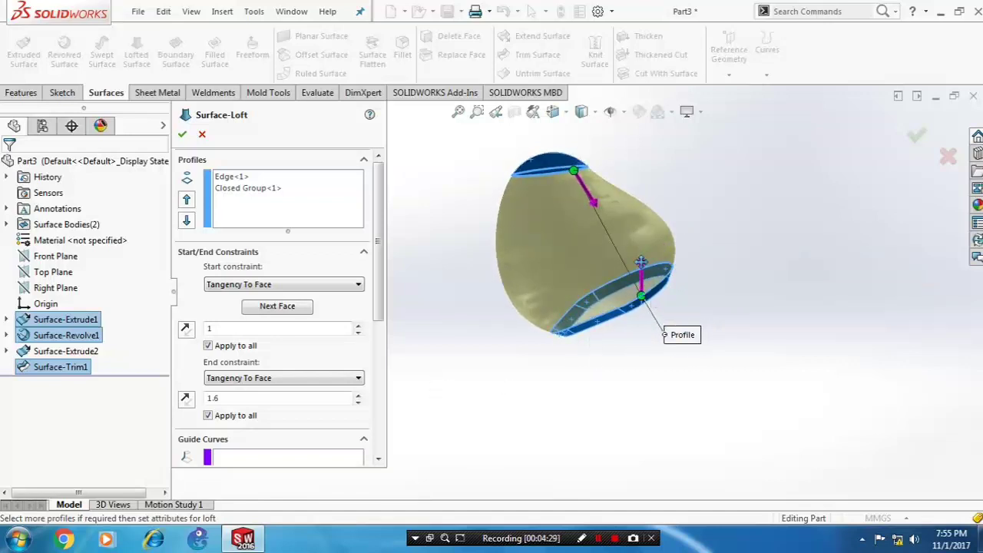
{"action": "middle_click_drag", "start_coordinate": [663, 311], "coordinate": [636, 338]}
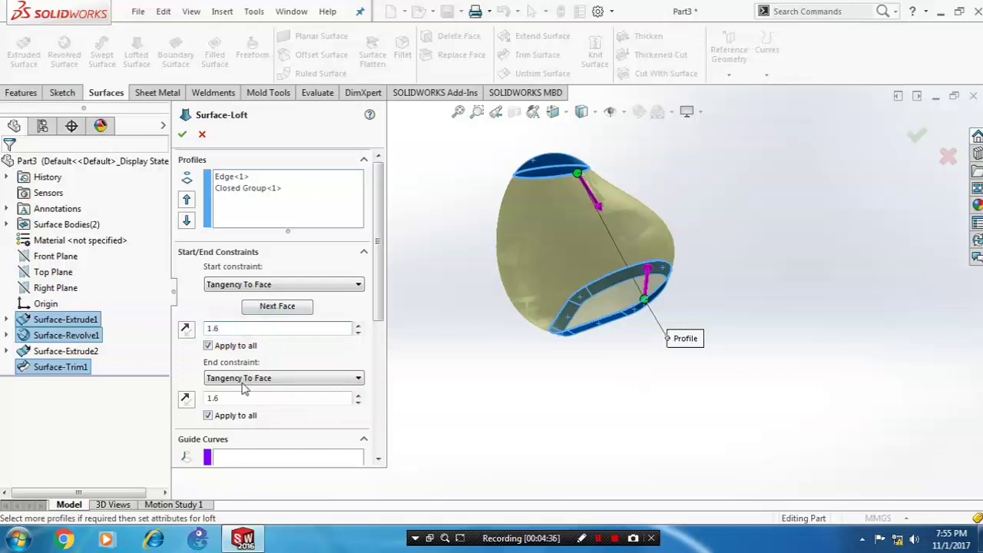
{"action": "left_click", "coordinate": [222, 396]}
{"action": "left_click_drag", "start_coordinate": [212, 399], "coordinate": [223, 402]}
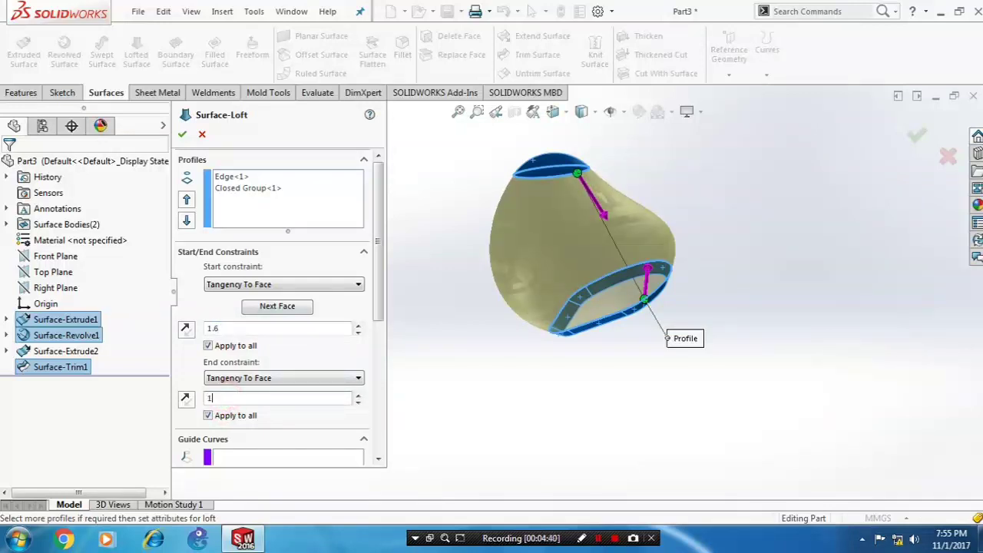
{"action": "key", "text": "Return"}
Set the loft's end tangent length to 0.5
{"action": "middle_click_drag", "start_coordinate": [699, 423], "coordinate": [664, 391]}
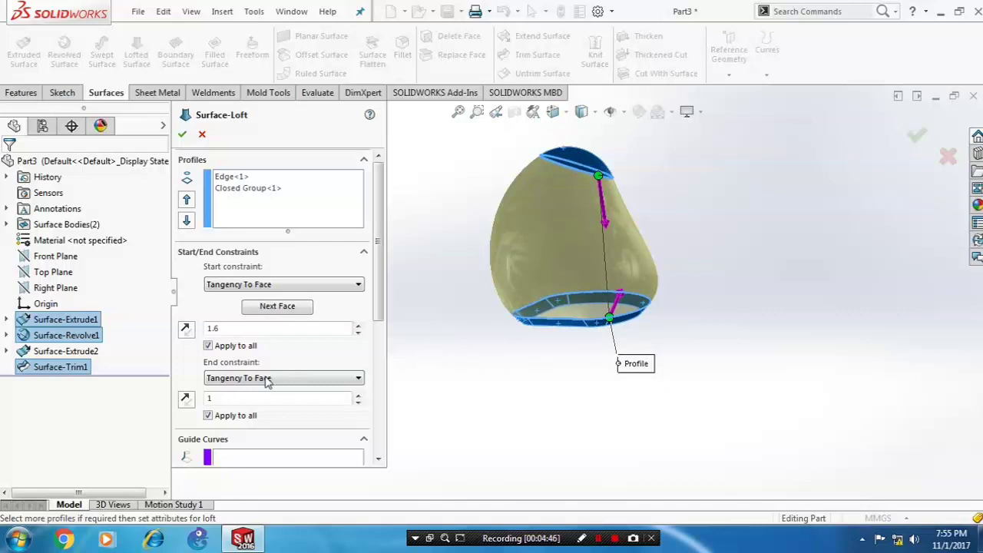
{"action": "left_click_drag", "start_coordinate": [230, 397], "coordinate": [197, 403]}
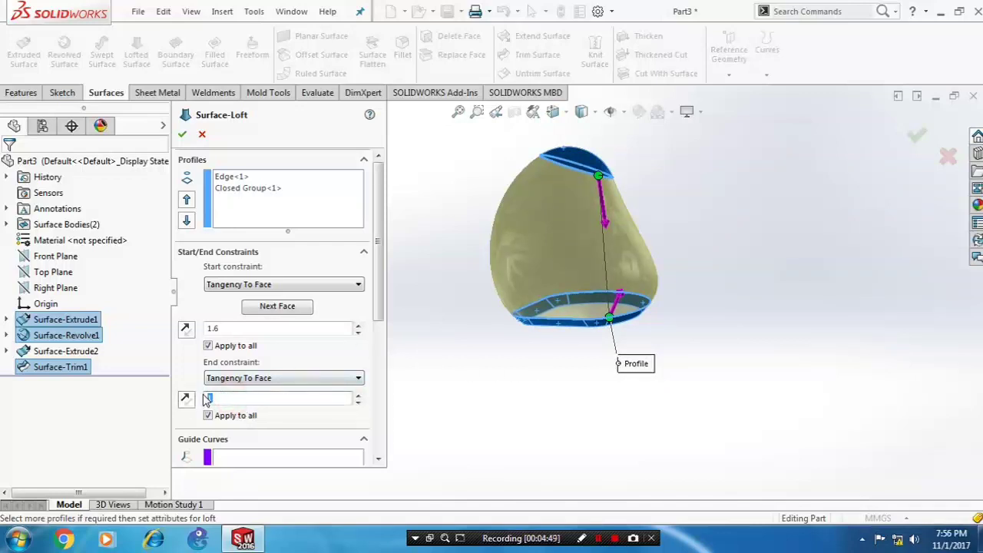
{"action": "type", "text": "0.5"}
{"action": "key", "text": "Return"}
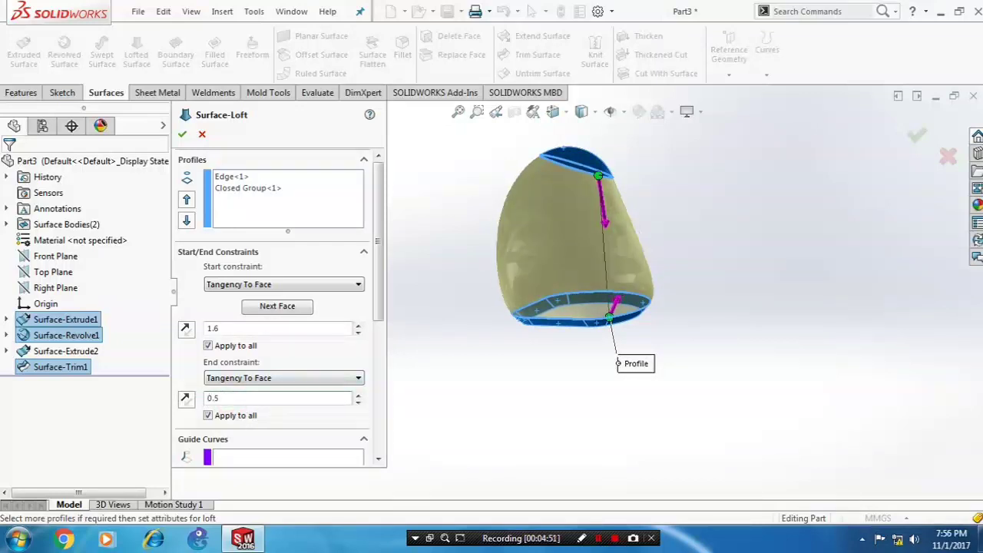
Set the loft's start tangent length to 3
{"action": "left_click_drag", "start_coordinate": [329, 328], "coordinate": [203, 338]}
{"action": "key", "text": "Return"}
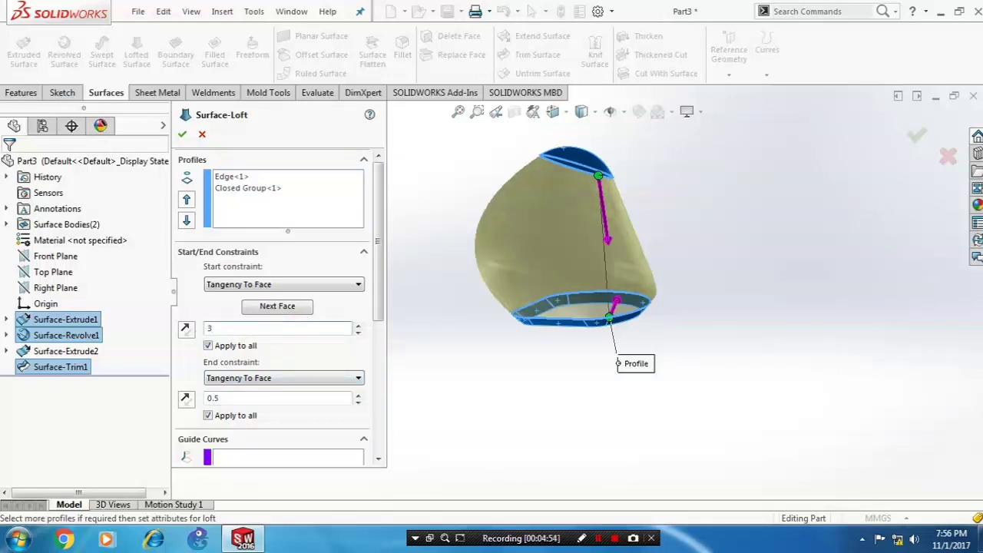
{"action": "mouse_move", "coordinate": [542, 369]}
{"action": "middle_mouse_down"}
{"action": "mouse_move", "coordinate": [562, 318]}
{"action": "mouse_move", "coordinate": [518, 387]}
{"action": "mouse_move", "coordinate": [534, 376]}
{"action": "middle_mouse_up"}
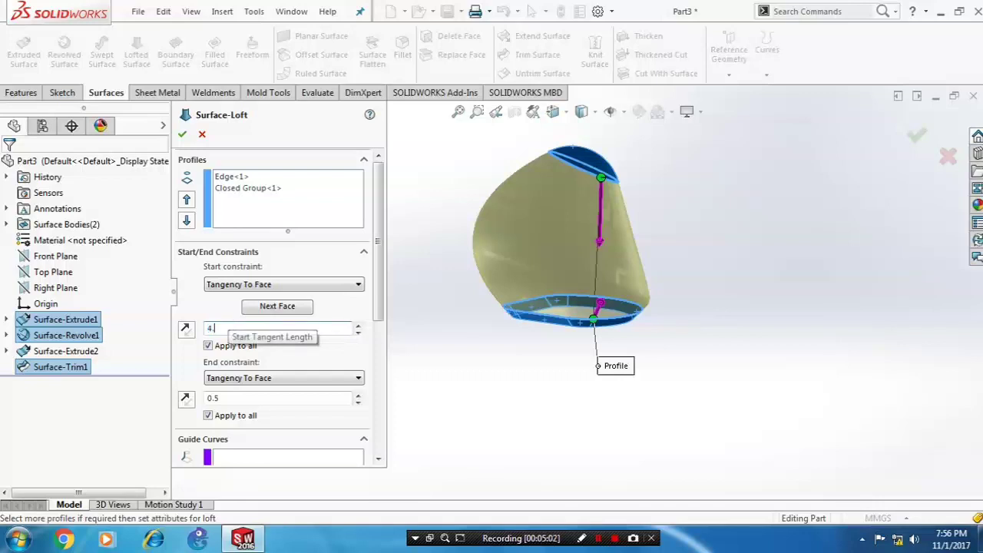
Try start tangent lengths of 4.5 and 3.8 for the loft and set it to 3.3
{"action": "middle_click_drag", "start_coordinate": [550, 425], "coordinate": [577, 380]}
{"action": "left_click", "coordinate": [251, 330]}
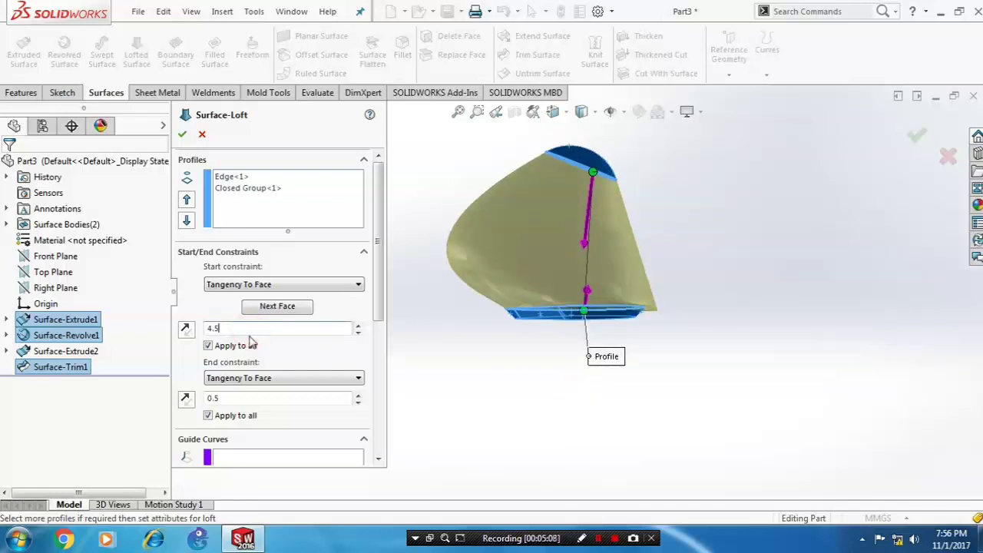
{"action": "key", "text": "Return"}
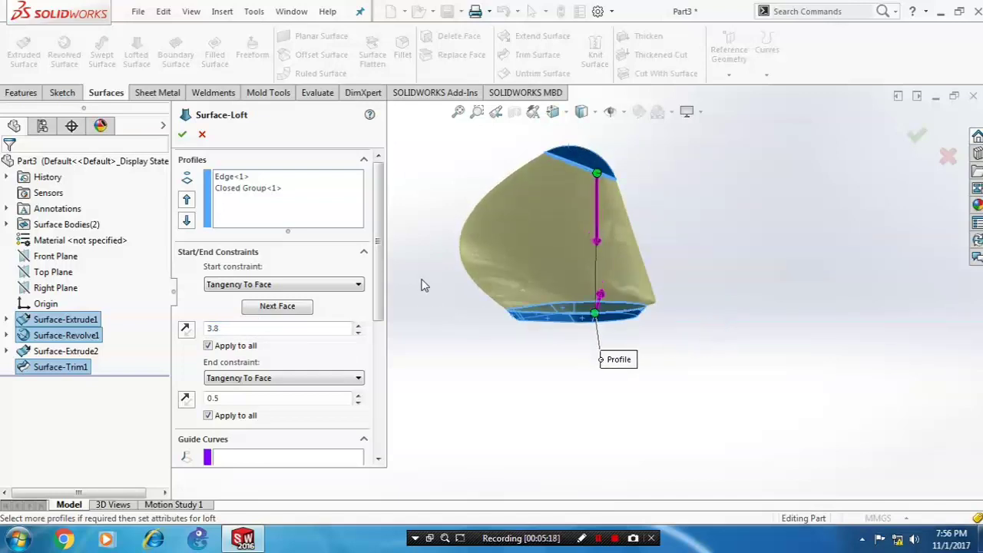
{"action": "left_click", "coordinate": [244, 329]}
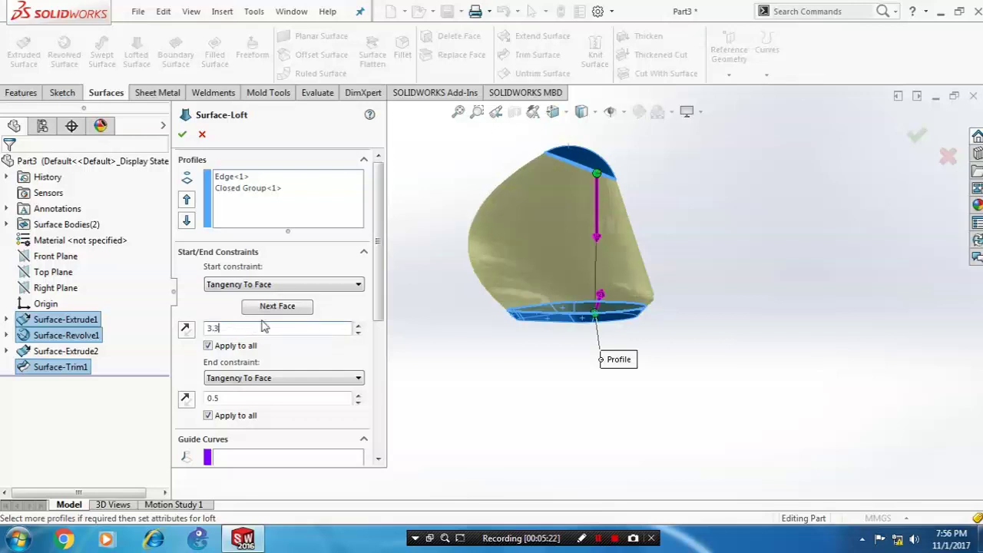
Accept the tangent surface loft between the trimmed cap and the drafted rim
{"action": "left_click", "coordinate": [184, 140]}
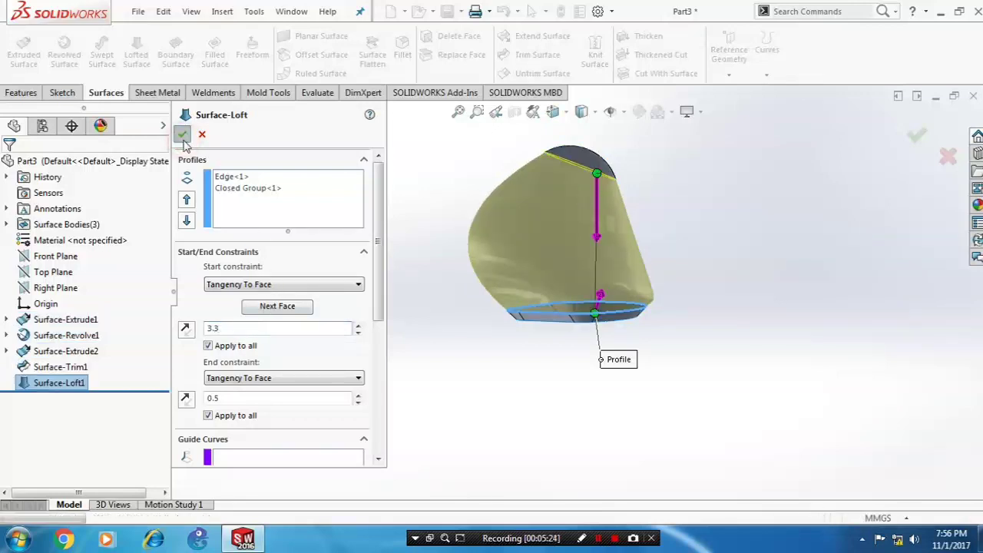
{"action": "middle_click_drag", "start_coordinate": [477, 392], "coordinate": [538, 304]}
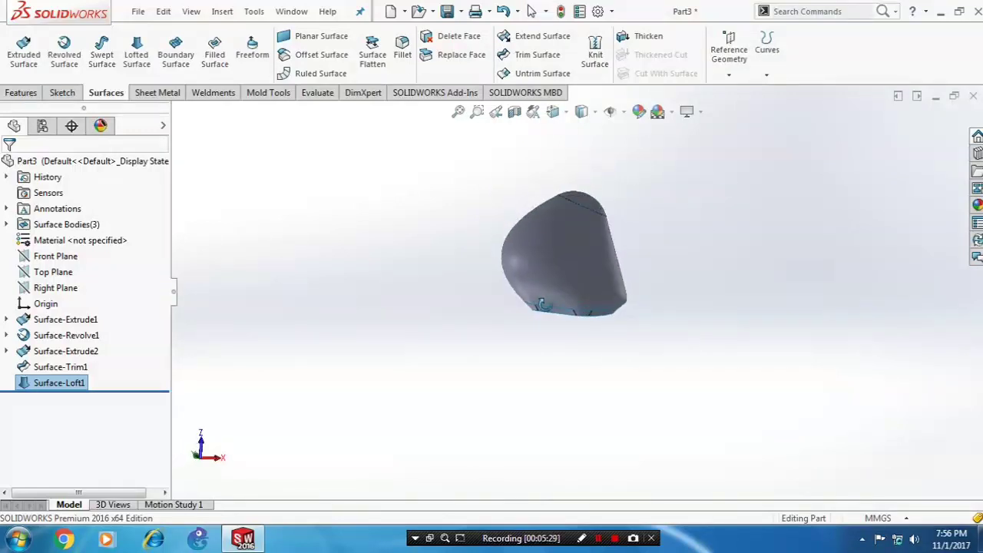
Sketch an open Bezier style spline on the Top Plane that curves into the loft's bulging side, with both ends outside the body
{"action": "left_click", "coordinate": [62, 272]}
{"action": "right_click", "coordinate": [61, 272]}
{"action": "left_click", "coordinate": [130, 253]}
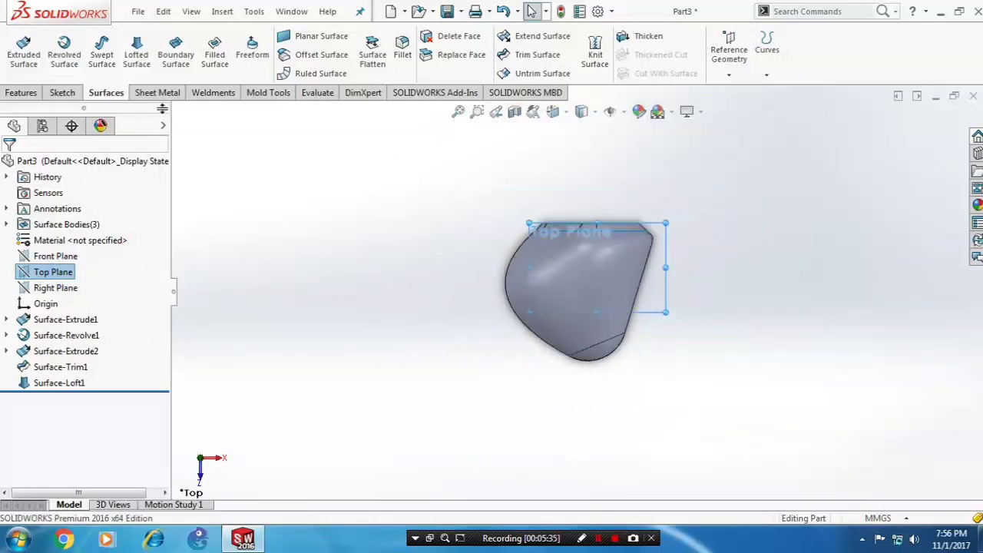
{"action": "left_click", "coordinate": [63, 92]}
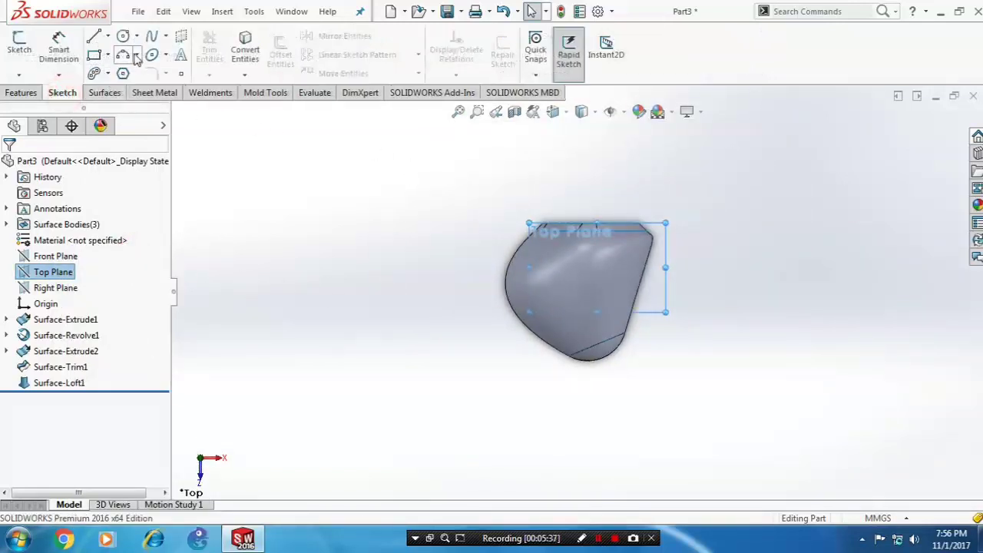
{"action": "left_click", "coordinate": [166, 37]}
{"action": "left_click", "coordinate": [184, 72]}
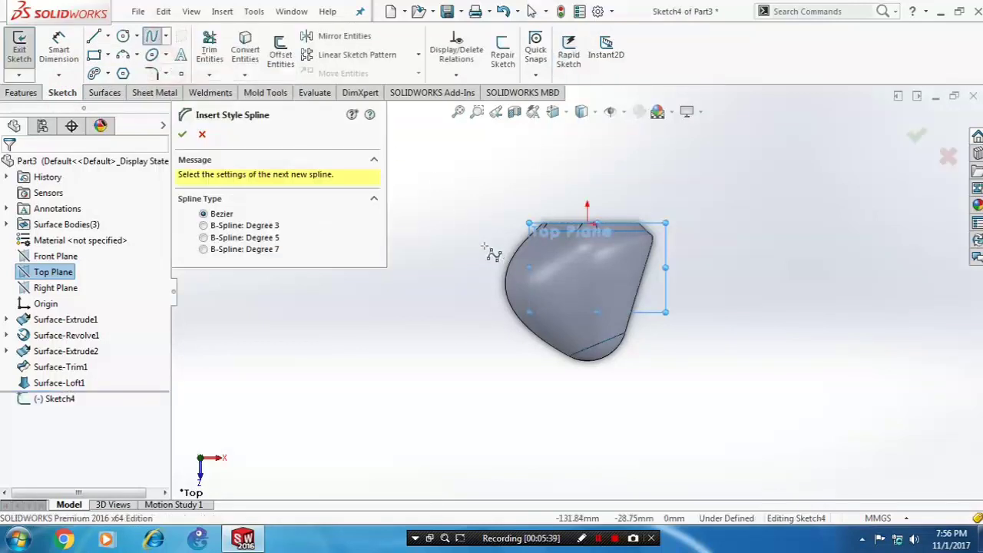
{"action": "left_click", "coordinate": [476, 240]}
{"action": "left_click", "coordinate": [506, 250]}
{"action": "left_click", "coordinate": [531, 269]}
{"action": "left_click", "coordinate": [541, 282]}
{"action": "left_click", "coordinate": [541, 282]}
{"action": "left_click", "coordinate": [534, 294]}
{"action": "left_click", "coordinate": [520, 305]}
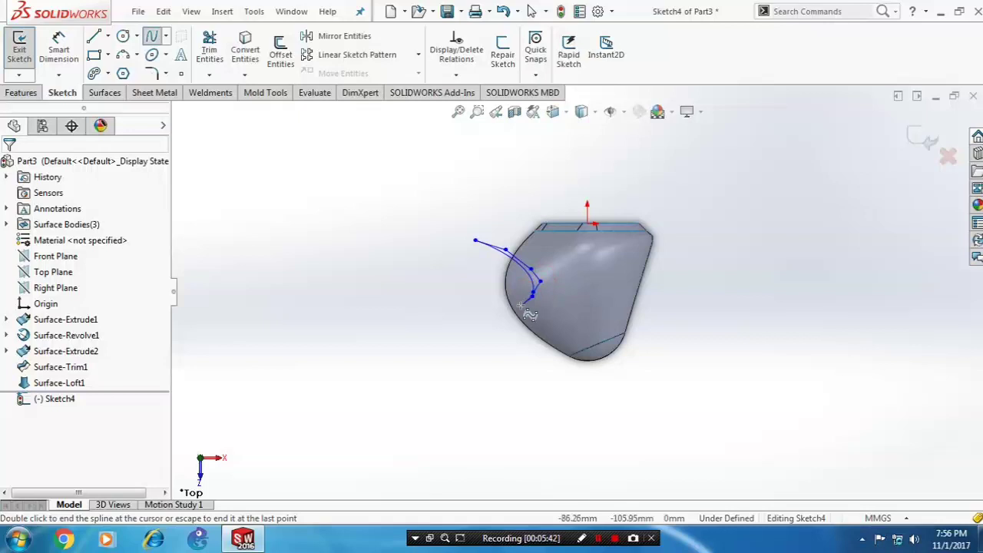
{"action": "double_click", "coordinate": [451, 340]}
Reshape the spline by moving control vertices near its inner bend and near its lower outer end
{"action": "left_click", "coordinate": [542, 284]}
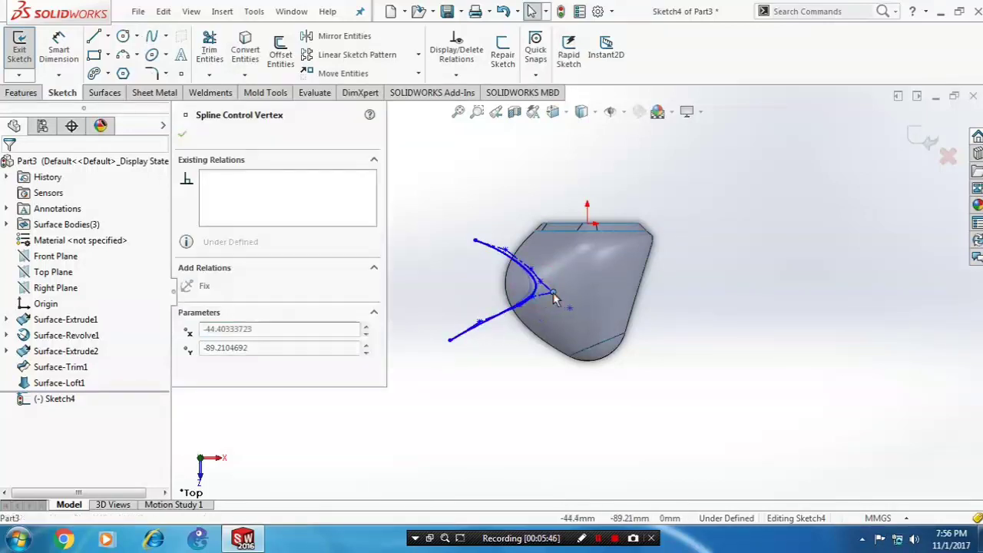
{"action": "left_click_drag", "start_coordinate": [531, 269], "coordinate": [546, 257]}
{"action": "left_click", "coordinate": [478, 321]}
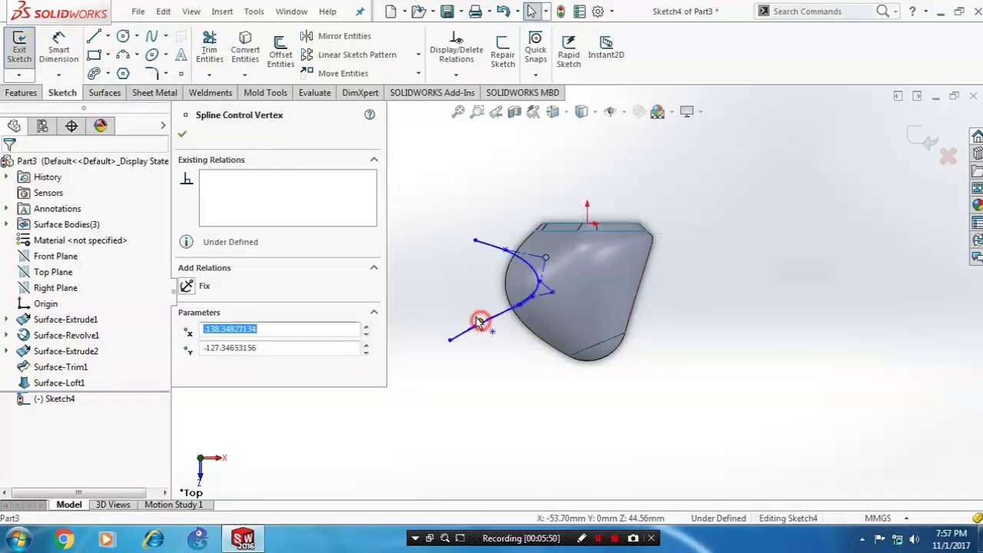
{"action": "left_click_drag", "start_coordinate": [472, 315], "coordinate": [466, 302]}
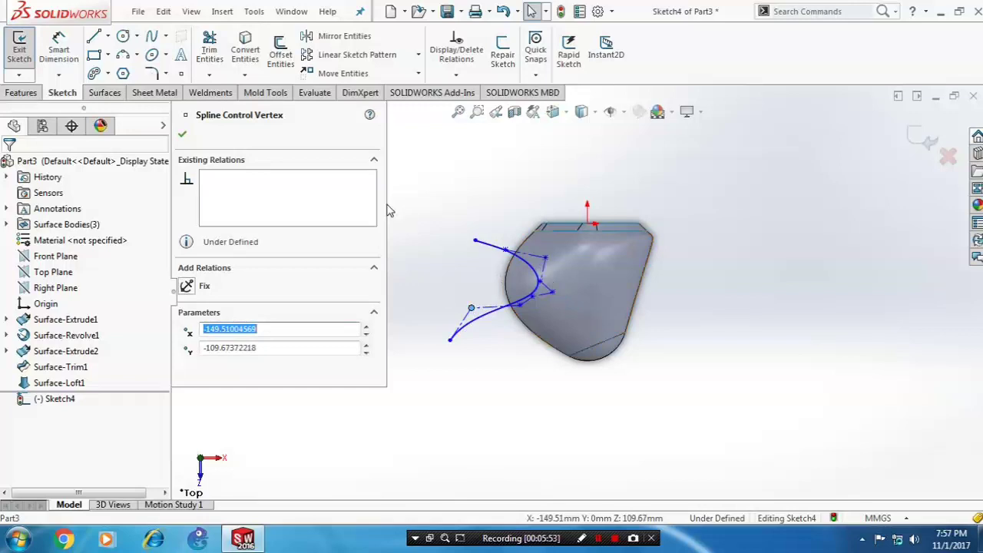
{"action": "left_click", "coordinate": [182, 135]}
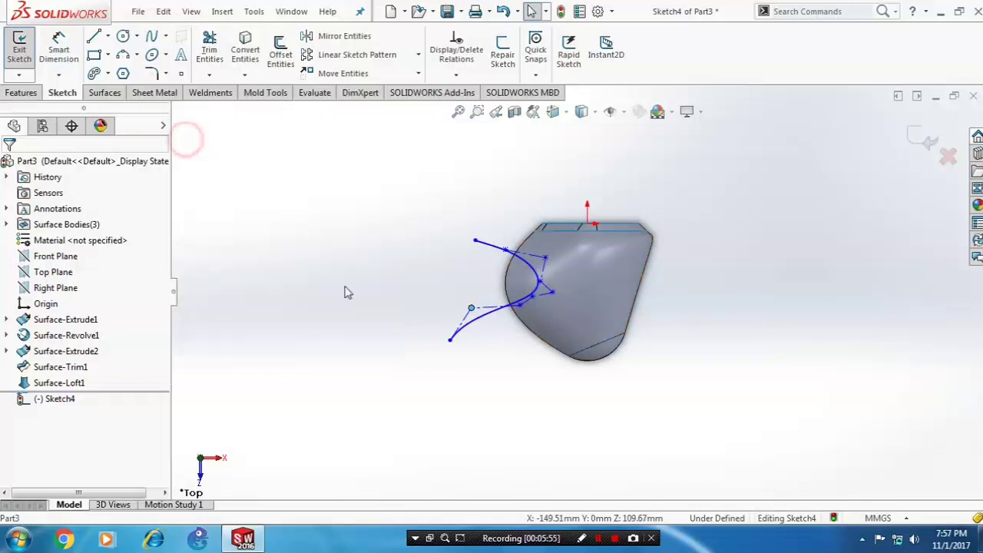
Fine-tune the spline's control vertices around the inner bend and exit the sketch
{"action": "mouse_move", "coordinate": [507, 366]}
{"action": "middle_mouse_down"}
{"action": "mouse_move", "coordinate": [529, 247]}
{"action": "mouse_move", "coordinate": [531, 272]}
{"action": "mouse_move", "coordinate": [518, 209]}
{"action": "mouse_move", "coordinate": [487, 325]}
{"action": "mouse_move", "coordinate": [476, 321]}
{"action": "mouse_move", "coordinate": [566, 414]}
{"action": "mouse_move", "coordinate": [578, 377]}
{"action": "mouse_move", "coordinate": [542, 350]}
{"action": "mouse_move", "coordinate": [552, 291]}
{"action": "middle_mouse_up"}
{"action": "left_click", "coordinate": [549, 279]}
{"action": "left_click_drag", "start_coordinate": [549, 278], "coordinate": [525, 300]}
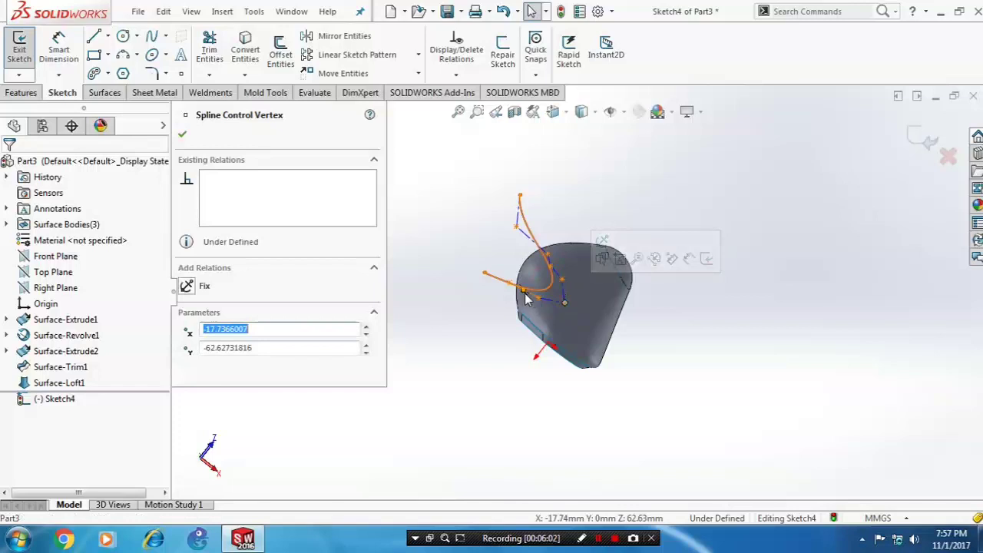
{"action": "middle_click_drag", "start_coordinate": [538, 306], "coordinate": [561, 272]}
{"action": "left_click_drag", "start_coordinate": [549, 255], "coordinate": [561, 246]}
{"action": "left_click", "coordinate": [541, 299]}
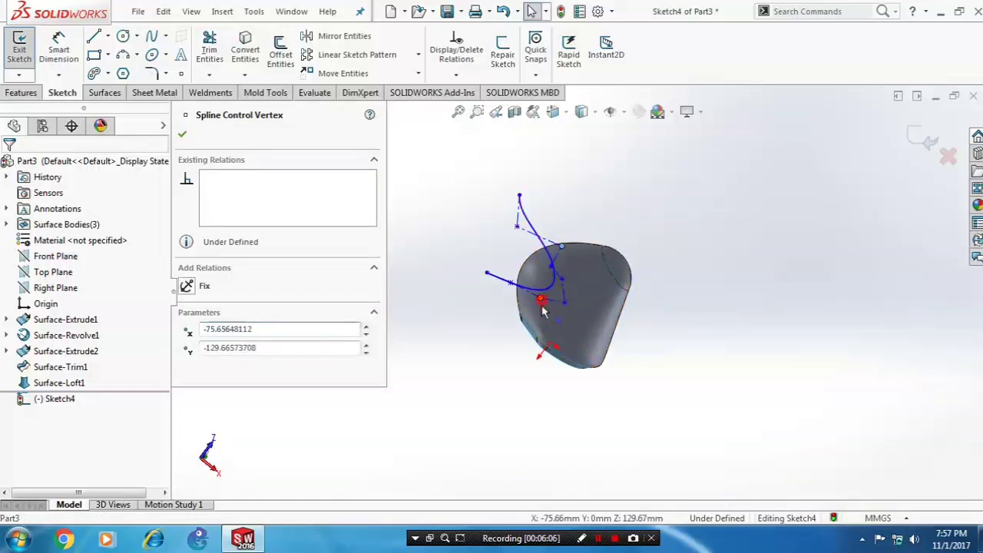
{"action": "left_click", "coordinate": [496, 279]}
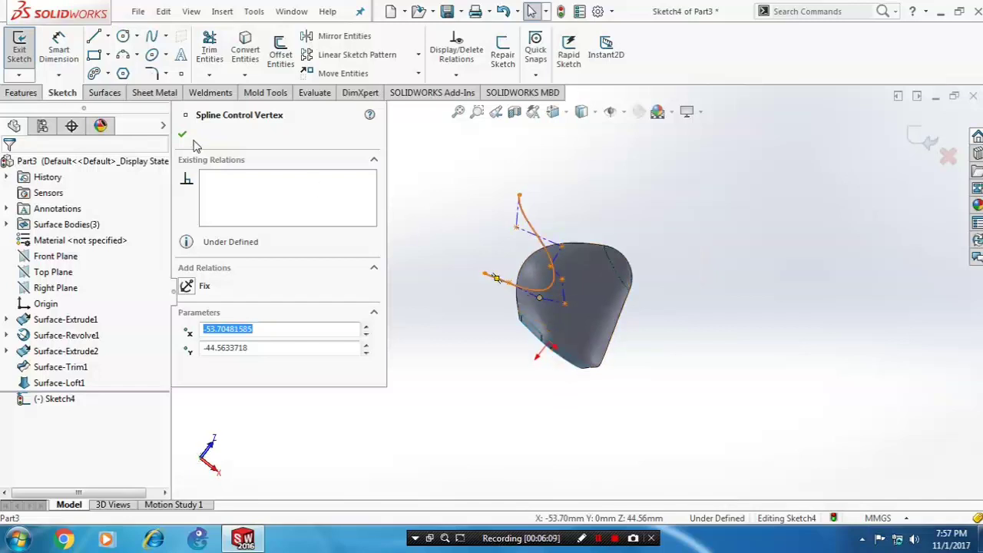
{"action": "left_click", "coordinate": [184, 136]}
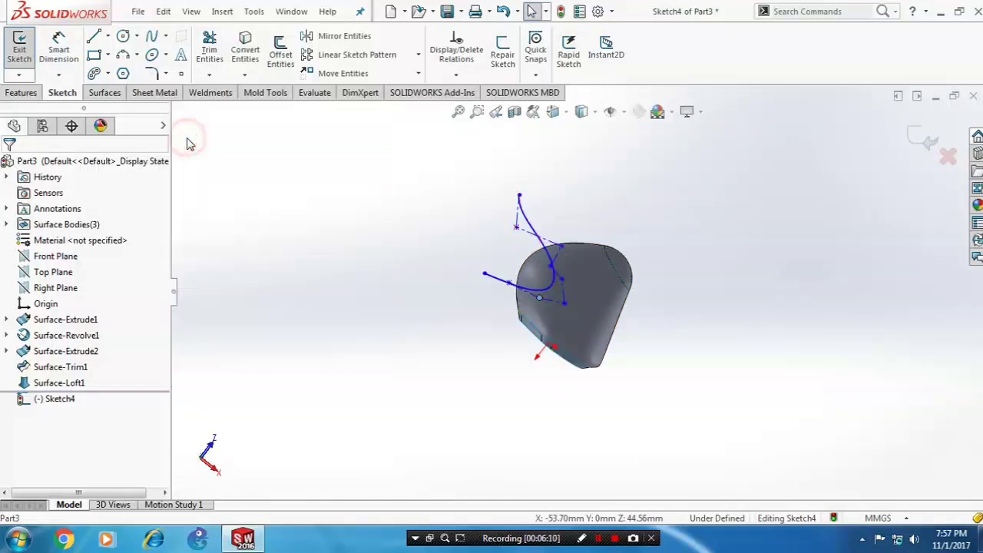
{"action": "left_click", "coordinate": [19, 54]}
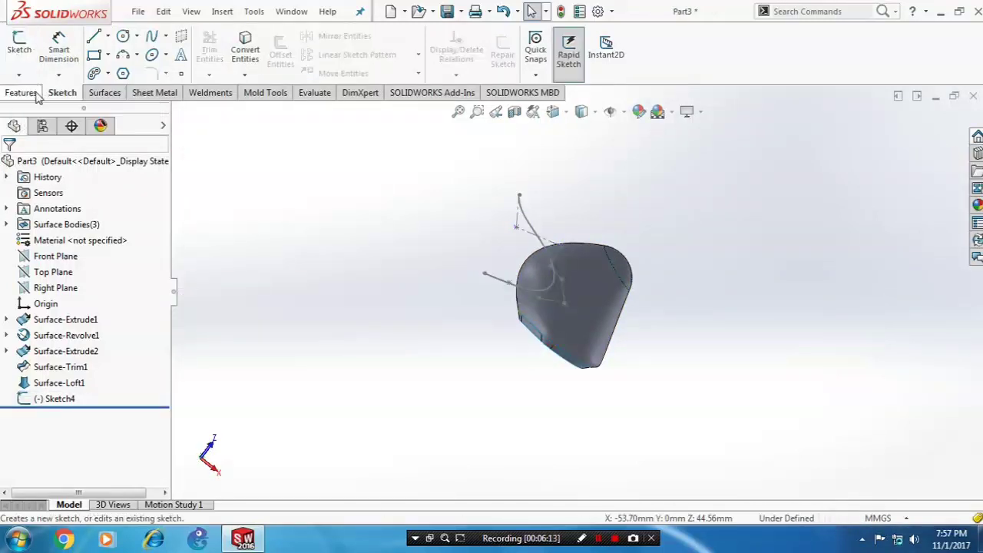
Extrude the spline as a surface 100 mm blind in both directions from the sketch plane
{"action": "left_click", "coordinate": [115, 95]}
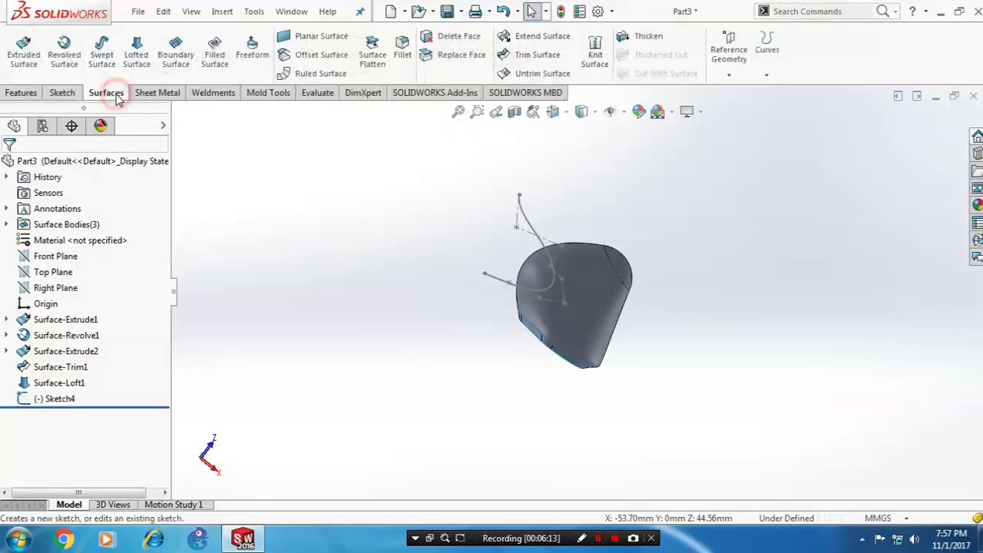
{"action": "left_click", "coordinate": [24, 52]}
{"action": "left_click", "coordinate": [545, 254]}
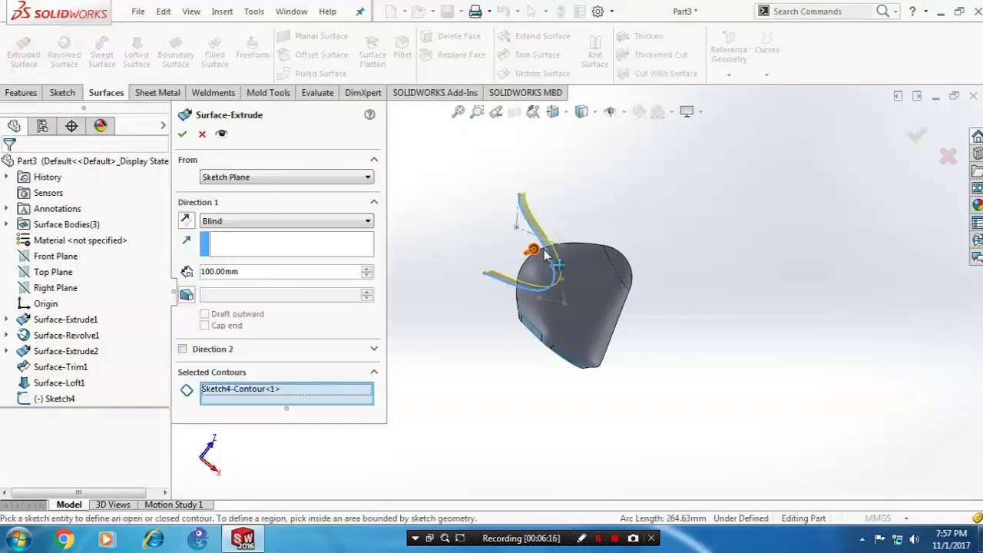
{"action": "left_click", "coordinate": [183, 349]}
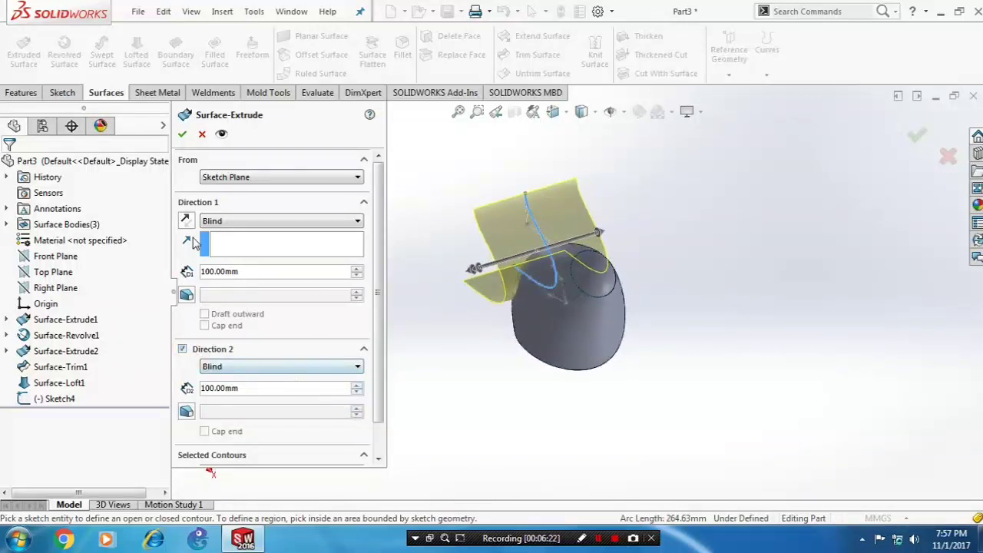
{"action": "left_click", "coordinate": [182, 135]}
Set up a mutual surface trim between the lofted surface and the extruded spline sheet
{"action": "middle_click_drag", "start_coordinate": [389, 317], "coordinate": [618, 368]}
{"action": "scroll", "coordinate": [474, 433], "scroll_direction": "down", "scroll_amount": 1}
{"action": "scroll", "coordinate": [476, 434], "scroll_direction": "up", "scroll_amount": 1}
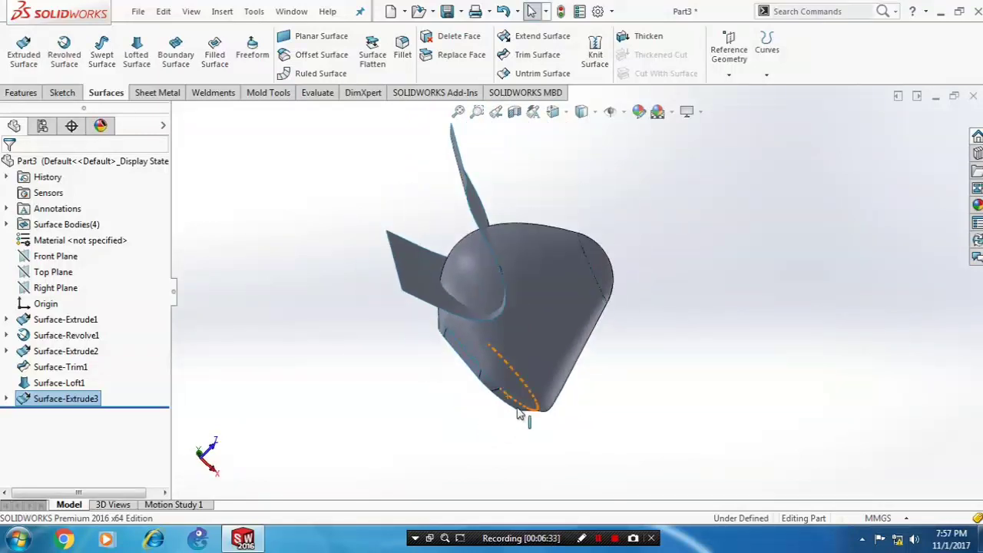
{"action": "middle_click_drag", "start_coordinate": [613, 195], "coordinate": [582, 171]}
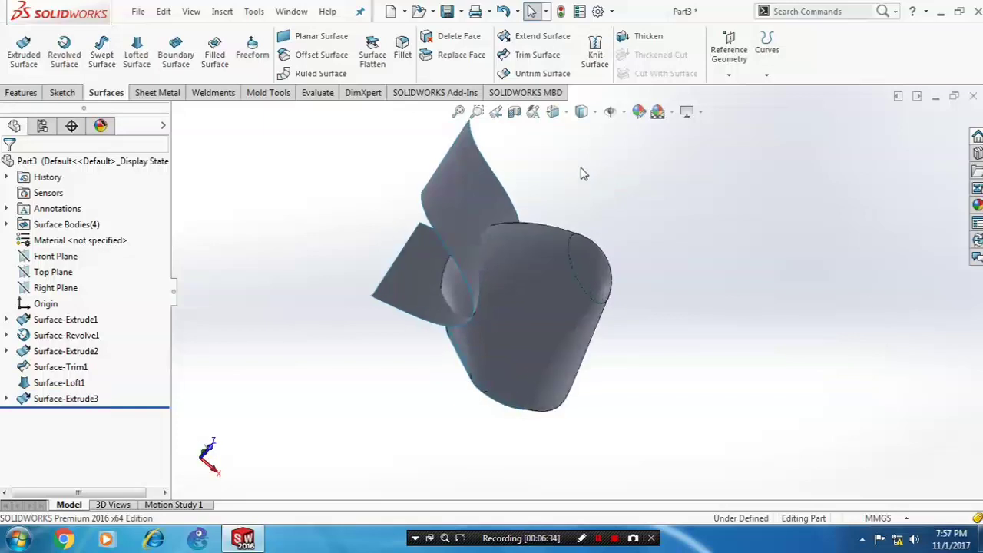
{"action": "left_click", "coordinate": [542, 73]}
{"action": "left_click", "coordinate": [203, 136]}
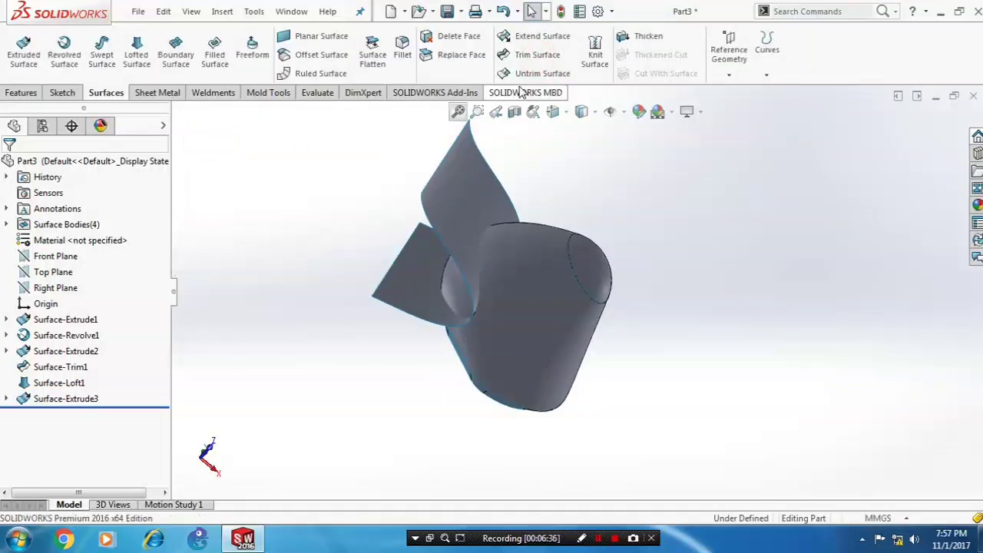
{"action": "left_click", "coordinate": [538, 54]}
{"action": "left_click", "coordinate": [206, 189]}
{"action": "left_click", "coordinate": [512, 285]}
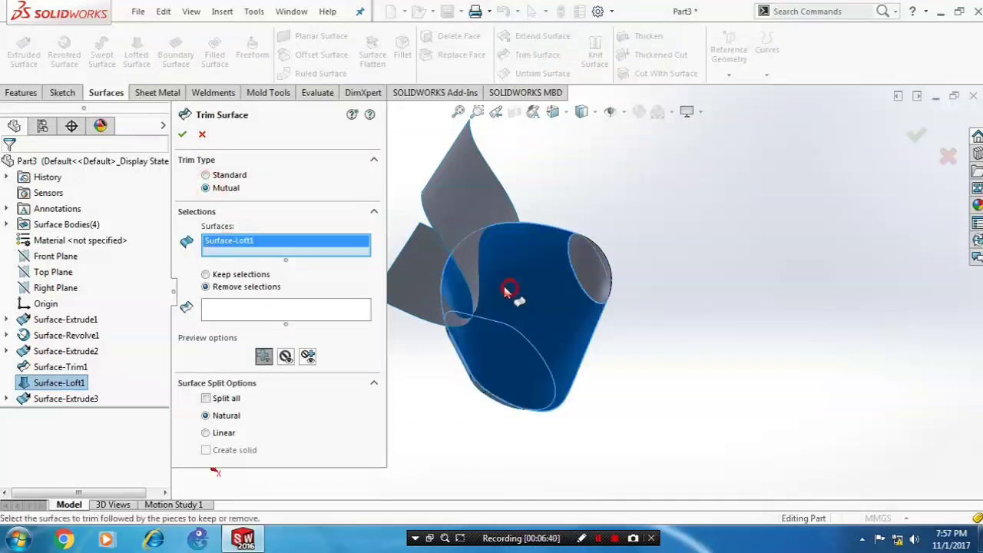
{"action": "left_click", "coordinate": [457, 220]}
{"action": "middle_click_drag", "start_coordinate": [456, 220], "coordinate": [516, 331]}
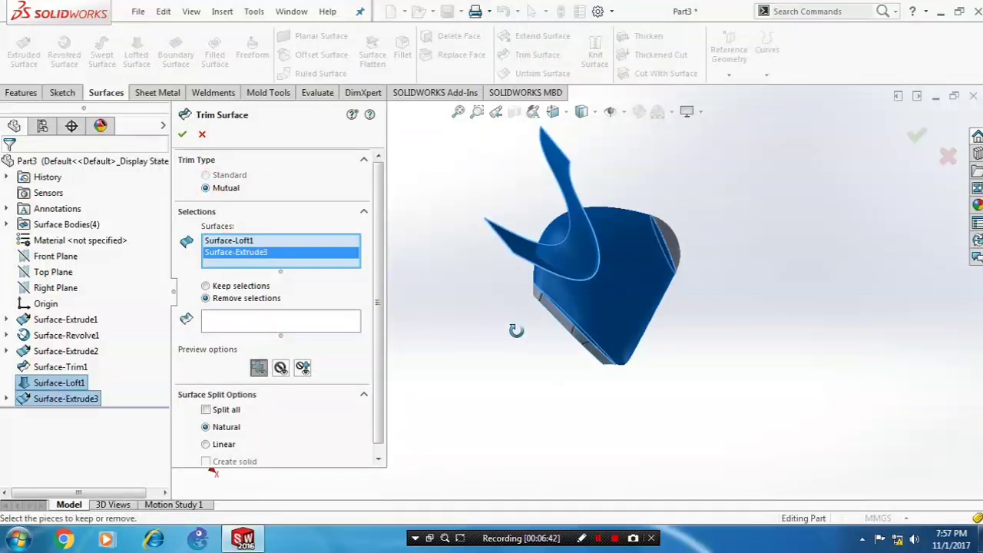
Choose the loft's cut-off bulge and both the outer and inner pieces of the spline sheet as the pieces to remove
{"action": "left_click", "coordinate": [298, 325]}
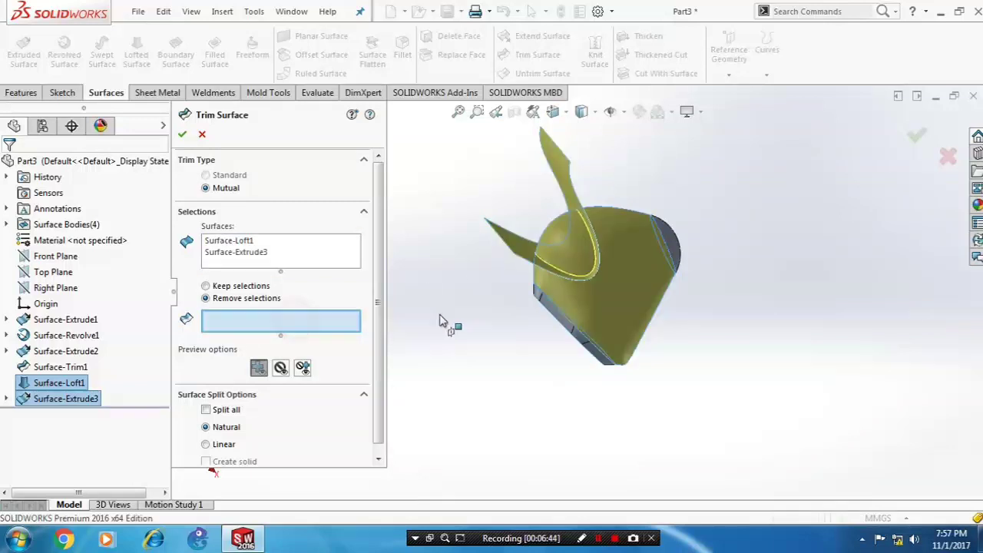
{"action": "left_click", "coordinate": [557, 245]}
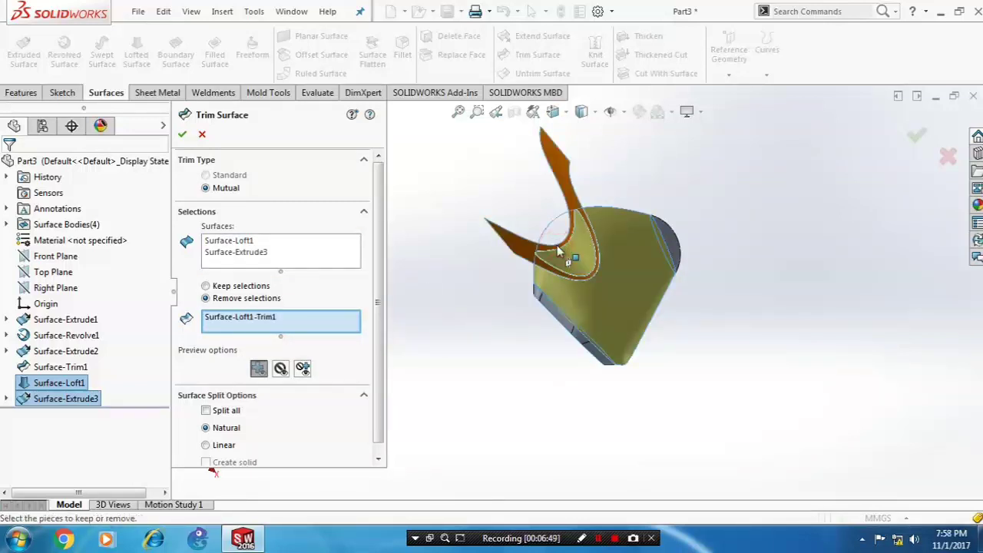
{"action": "left_click", "coordinate": [529, 260]}
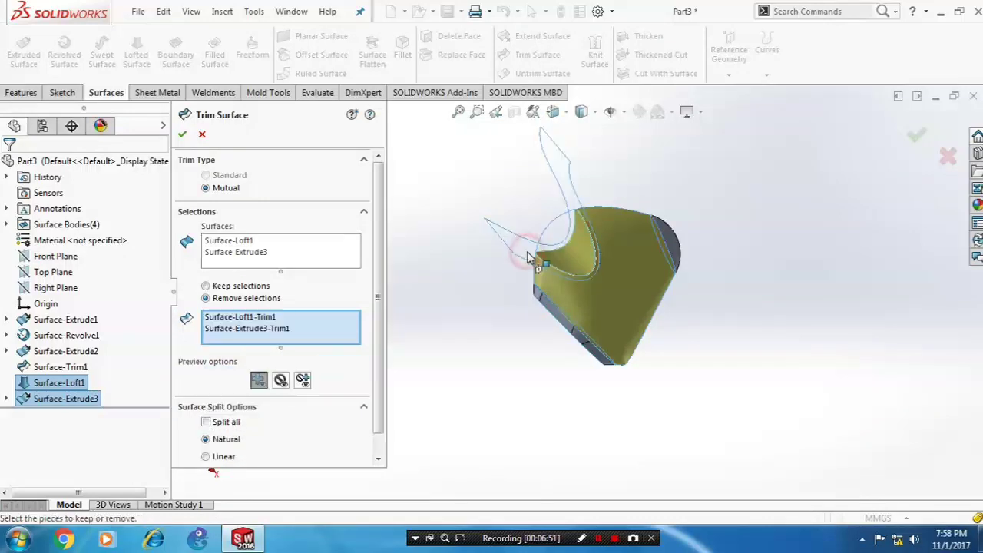
{"action": "middle_click_drag", "start_coordinate": [538, 276], "coordinate": [551, 375]}
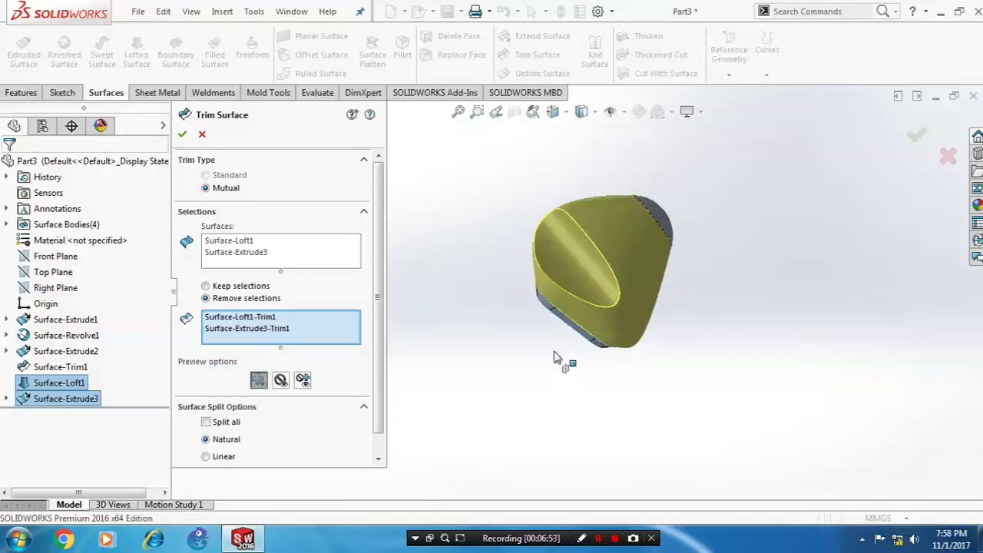
{"action": "left_click", "coordinate": [590, 280]}
{"action": "middle_click_drag", "start_coordinate": [589, 346], "coordinate": [589, 294]}
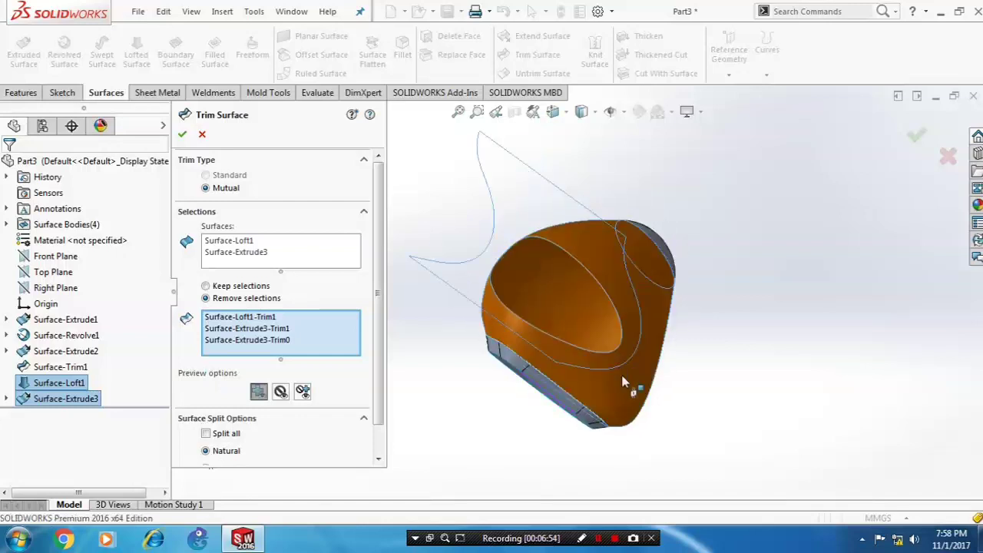
{"action": "left_click", "coordinate": [622, 415]}
{"action": "middle_click_drag", "start_coordinate": [623, 416], "coordinate": [604, 377]}
{"action": "left_click", "coordinate": [269, 351]}
{"action": "right_click", "coordinate": [269, 351]}
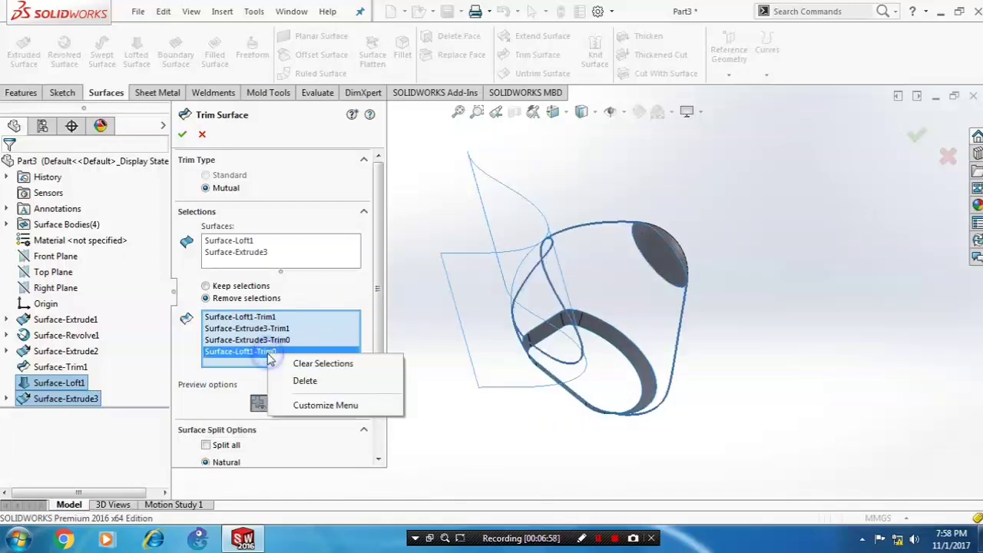
{"action": "left_click", "coordinate": [301, 379]}
Apply the mutual trim to cut the notch into the lofted surface
{"action": "mouse_move", "coordinate": [488, 394]}
{"action": "middle_mouse_down"}
{"action": "mouse_move", "coordinate": [527, 349]}
{"action": "mouse_move", "coordinate": [494, 393]}
{"action": "middle_mouse_up"}
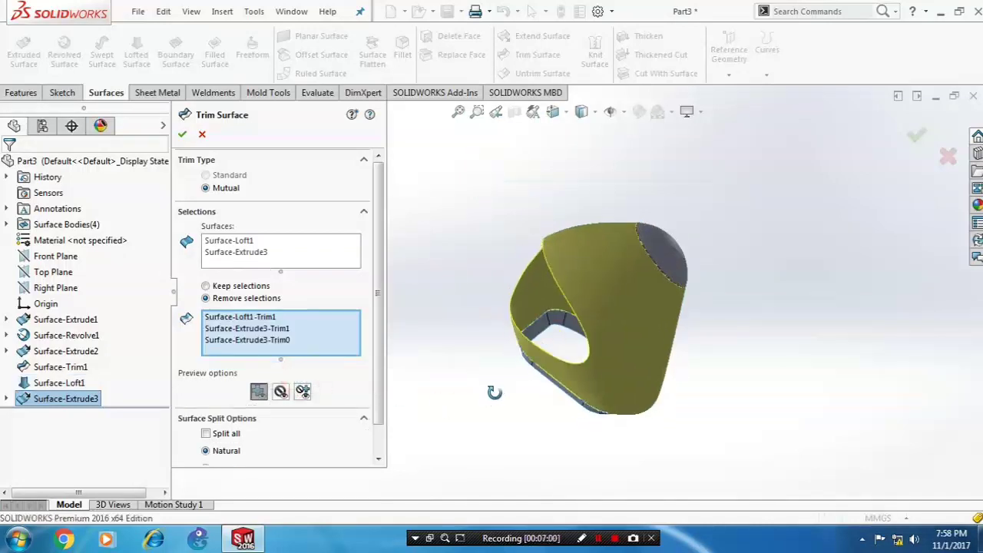
{"action": "left_click", "coordinate": [182, 136]}
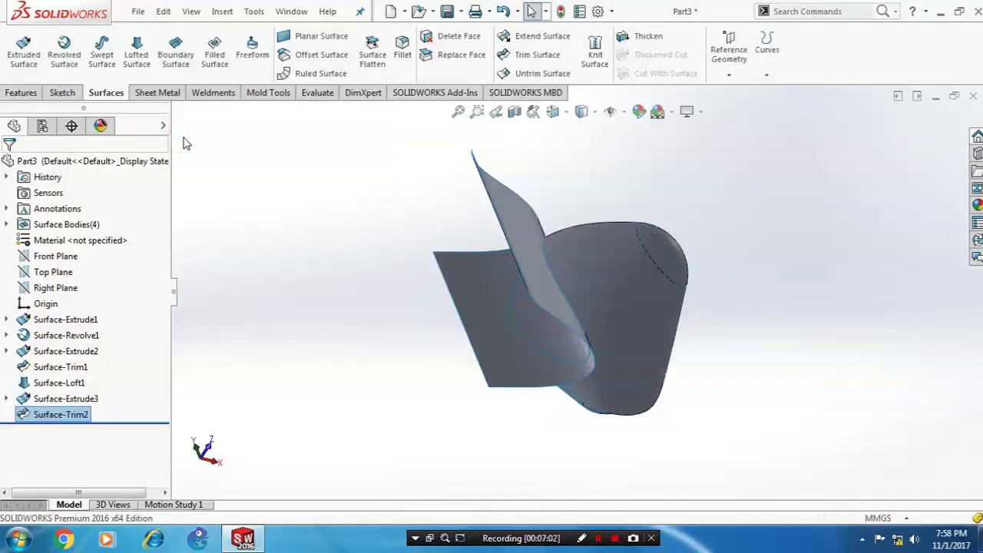
Hide the extruded spline sheet and inspect the notched surface body
{"action": "left_click", "coordinate": [497, 343]}
{"action": "right_click", "coordinate": [501, 344]}
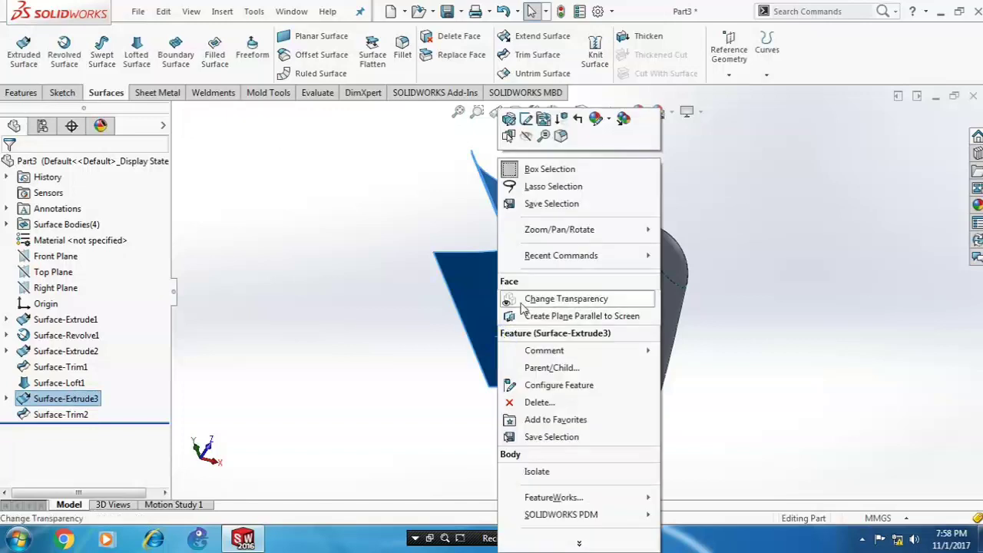
{"action": "left_click", "coordinate": [529, 139]}
{"action": "middle_click_drag", "start_coordinate": [518, 251], "coordinate": [574, 467]}
{"action": "scroll", "coordinate": [621, 373], "scroll_direction": "up", "scroll_amount": 3}
{"action": "middle_click_drag", "start_coordinate": [622, 369], "coordinate": [541, 361]}
{"action": "scroll", "coordinate": [604, 231], "scroll_direction": "down", "scroll_amount": 2}
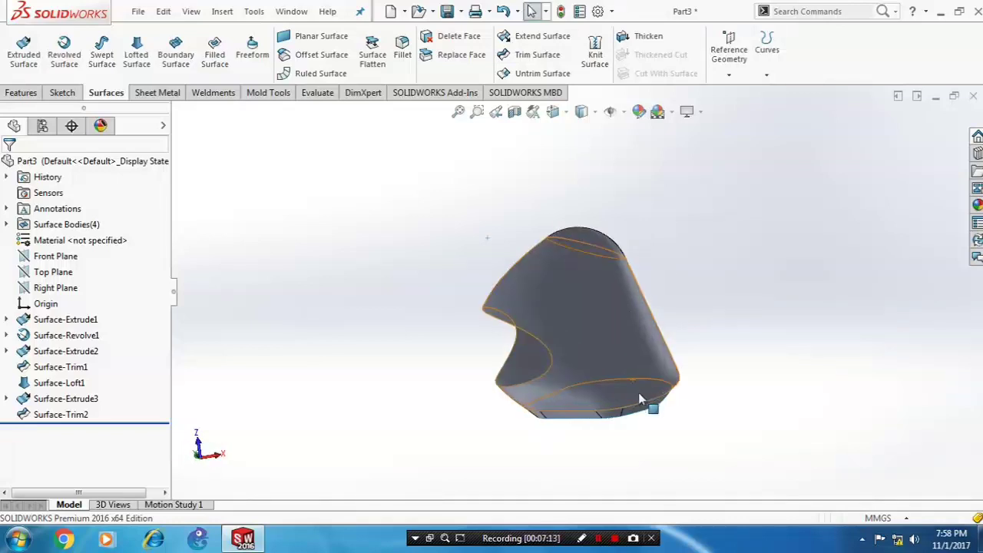